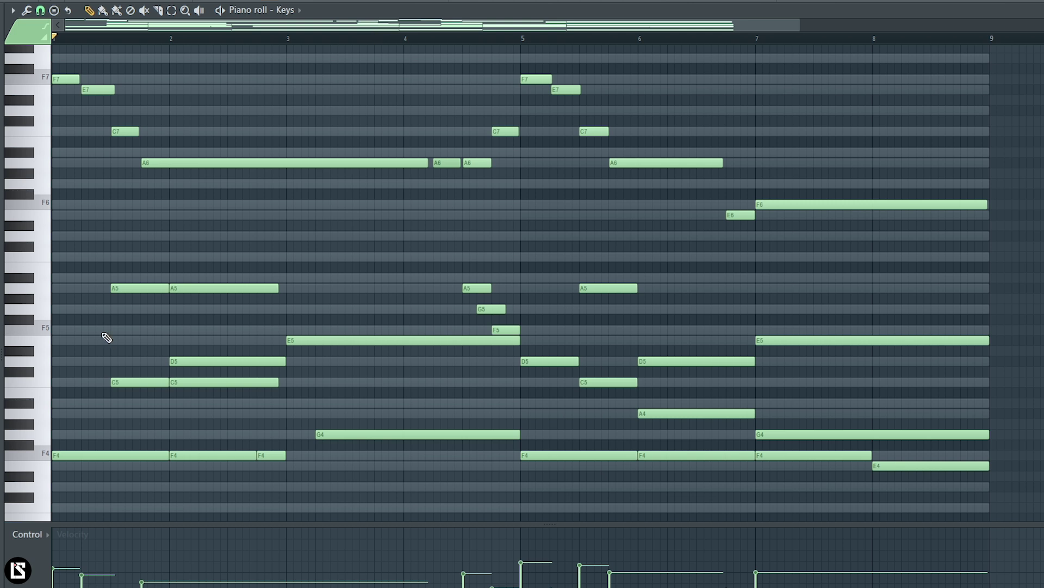
Delete the F4, C5, D5 and A5 chord notes that start at bar 2, keeping the short F4 before bar 3.
{"action": "scroll", "coordinate": [103, 335], "scroll_direction": "down", "scroll_amount": 3}
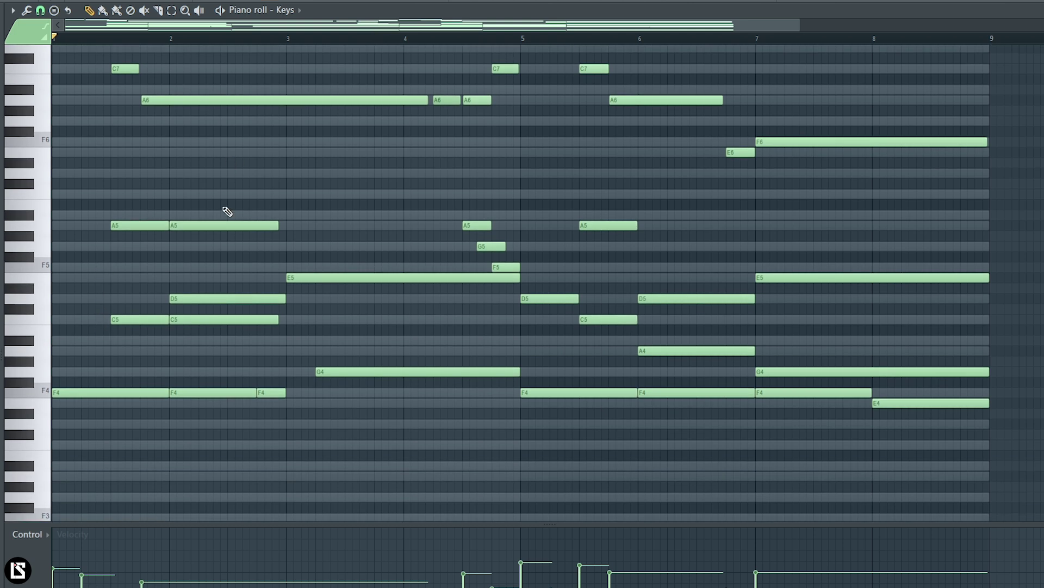
{"action": "left_click_drag", "start_coordinate": [182, 191], "coordinate": [271, 438]}
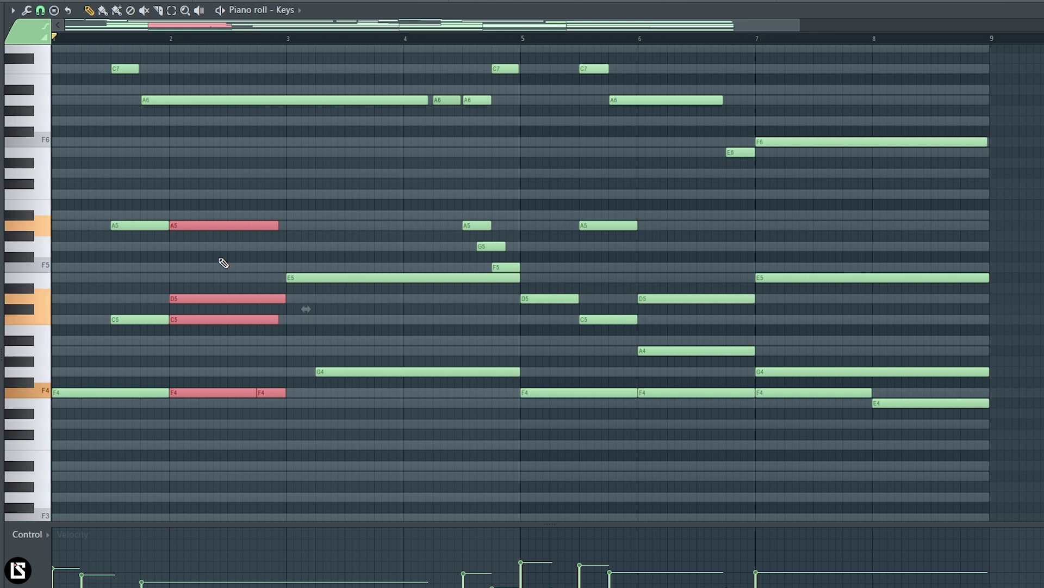
{"action": "right_click", "coordinate": [225, 224]}
{"action": "right_click", "coordinate": [223, 298]}
{"action": "right_click", "coordinate": [221, 320]}
{"action": "right_click", "coordinate": [217, 392]}
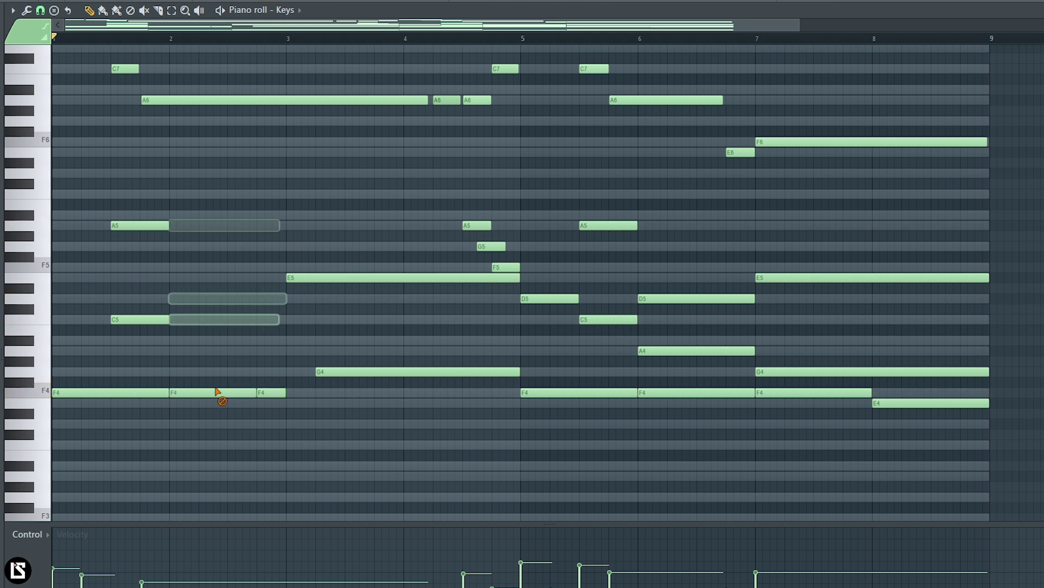
Record the chord F4, C5, D5, A5 live from bar 2, with everything chosen as the recording type.
{"action": "left_click", "coordinate": [172, 39]}
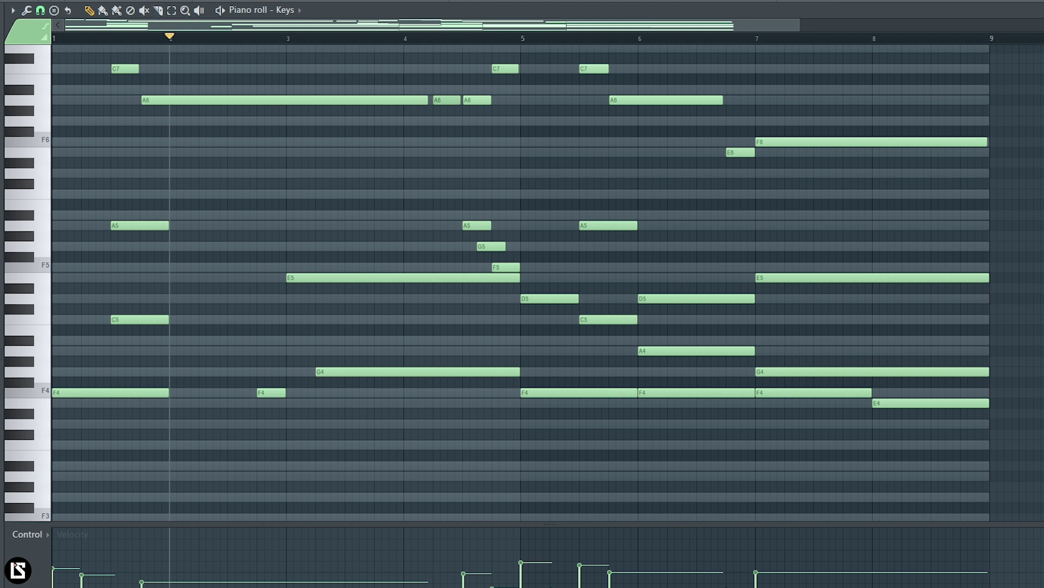
{"action": "key", "text": "r"}
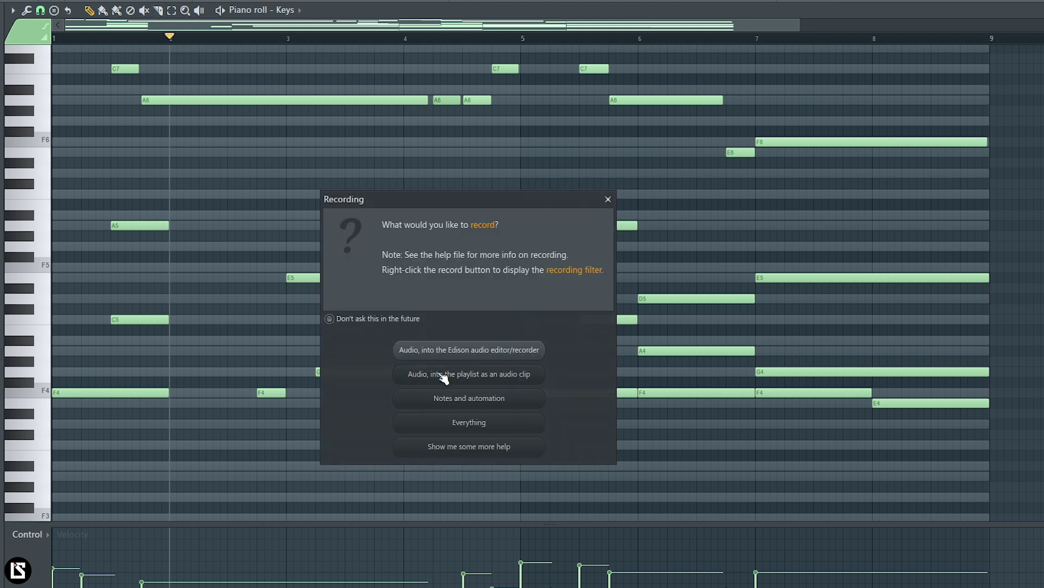
{"action": "left_click", "coordinate": [461, 424]}
{"action": "key", "text": "space"}
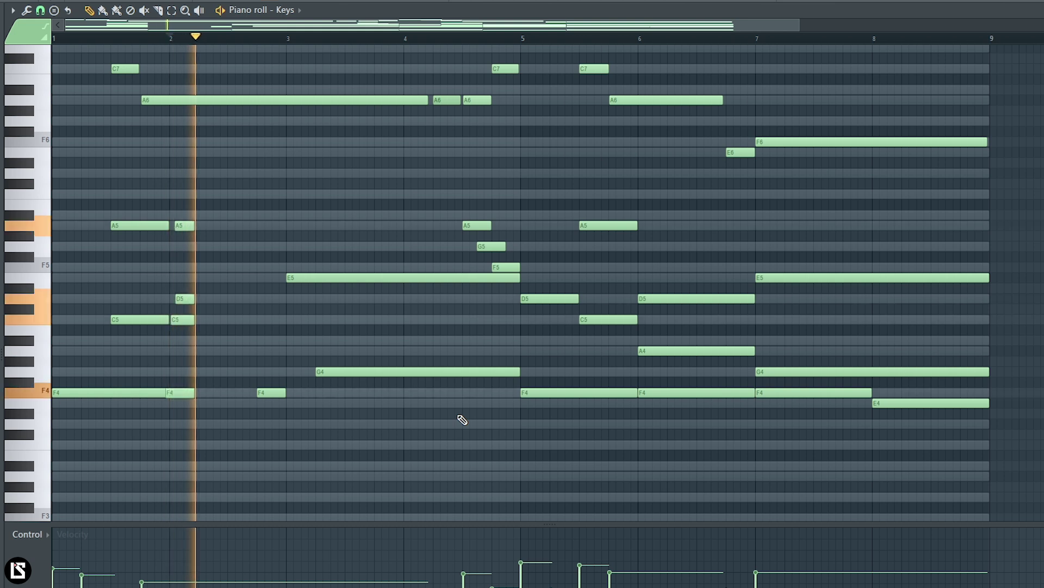
{"action": "key", "text": "space"}
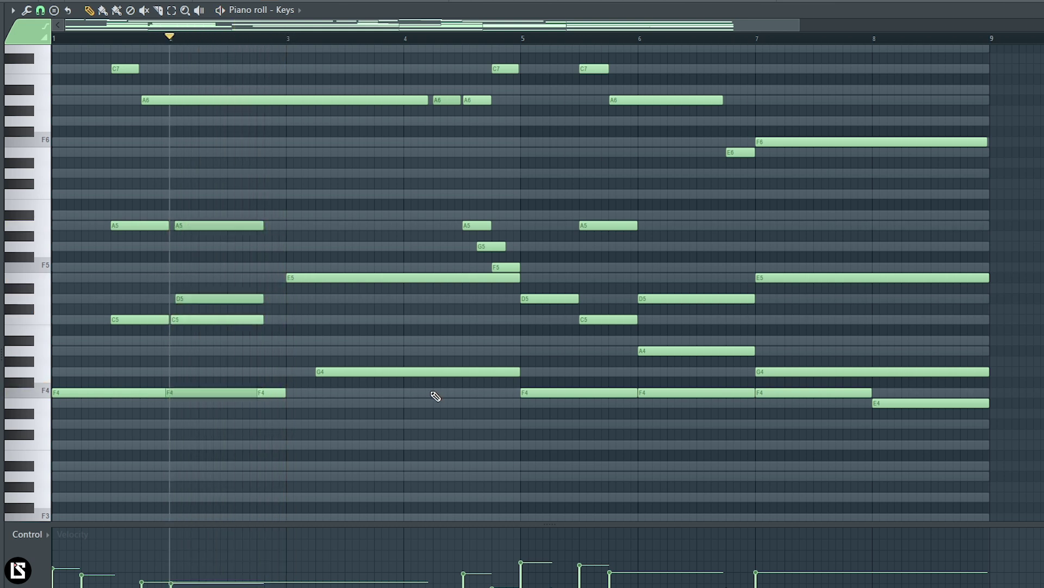
Align the recorded F4 note's start to bar 2 with its end before the next F4, and nudge the recorded D5 slightly earlier.
{"action": "left_click_drag", "start_coordinate": [203, 384], "coordinate": [221, 402]}
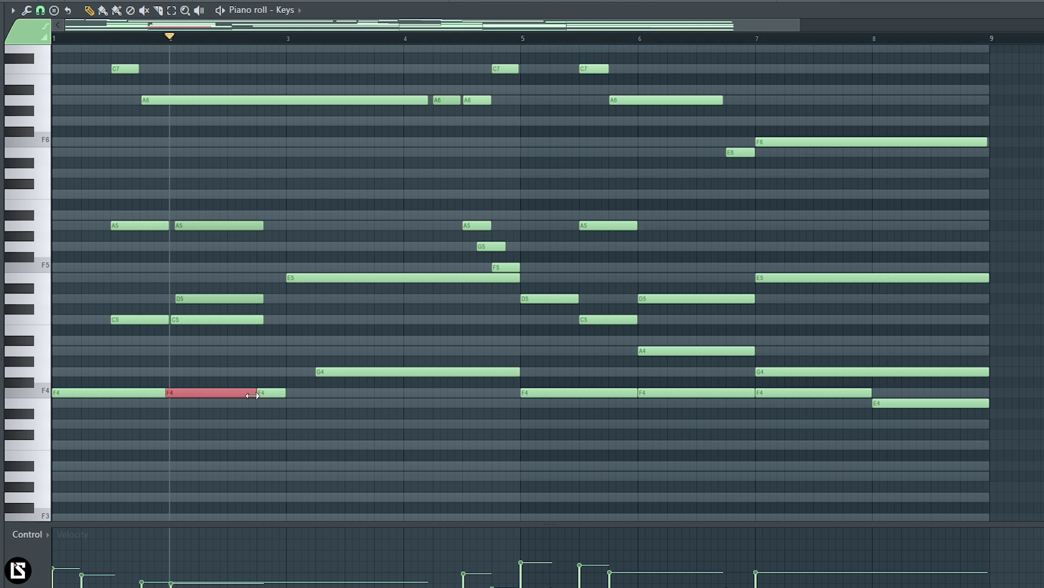
{"action": "left_click", "coordinate": [243, 404], "text": "ctrl"}
{"action": "left_click_drag", "start_coordinate": [193, 396], "coordinate": [198, 395]}
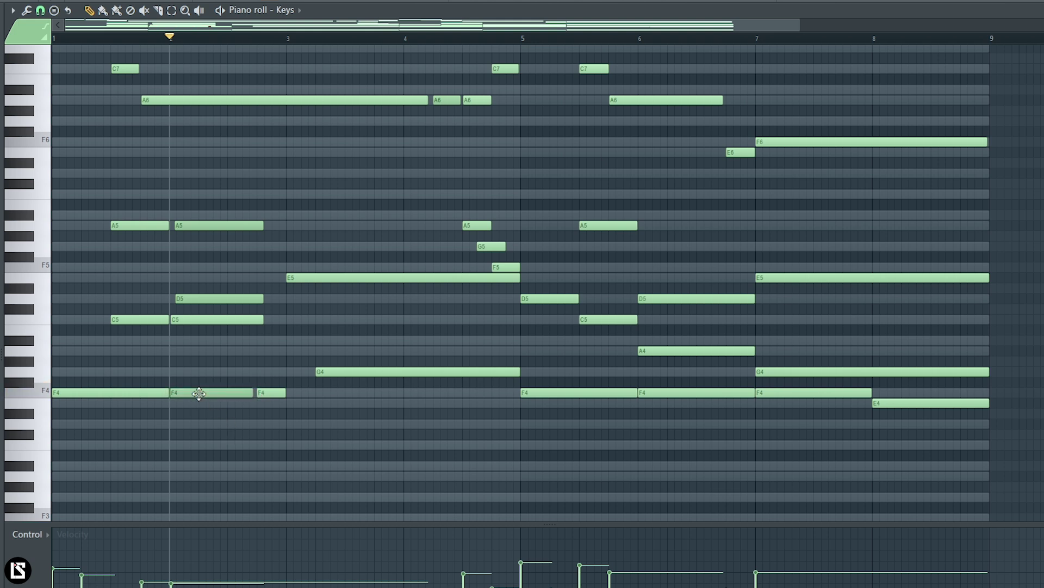
{"action": "left_click_drag", "start_coordinate": [196, 303], "coordinate": [195, 303]}
Play back the passage from bar 1 into bar 2 to hear the recorded chord in context.
{"action": "left_click", "coordinate": [113, 40]}
{"action": "key", "text": "space"}
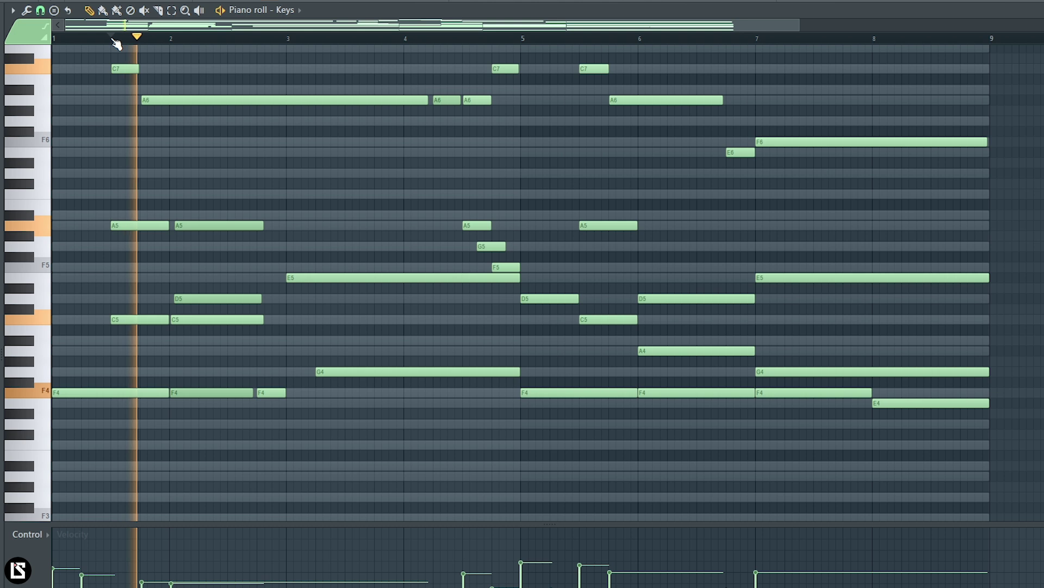
{"action": "left_click", "coordinate": [88, 42]}
{"action": "key", "text": "space"}
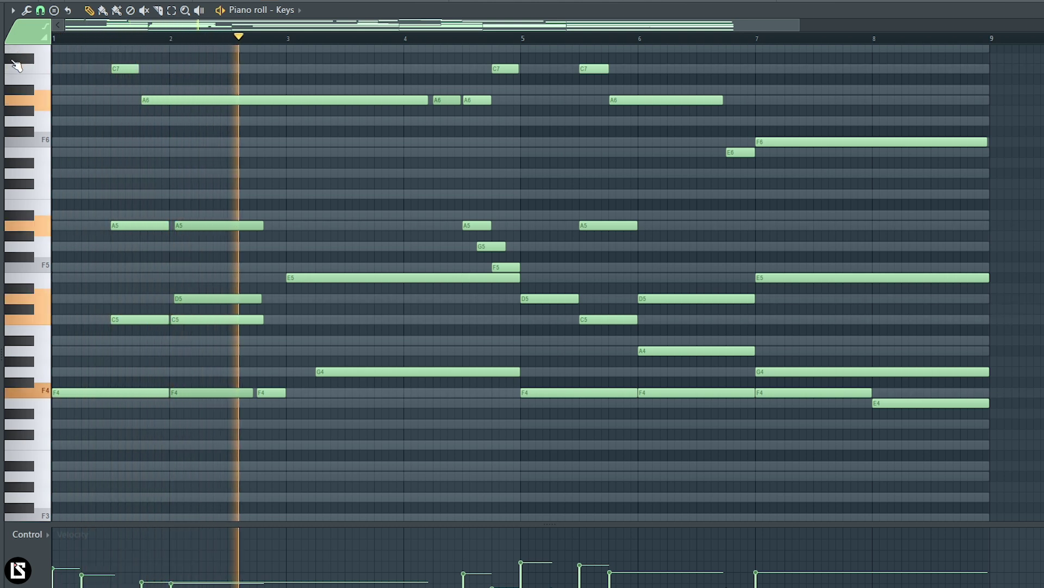
{"action": "key", "text": "space"}
Raise the velocities of the recorded F4, C5, D5 and A5 chord notes in bar 2, keeping them uneven.
{"action": "left_click_drag", "start_coordinate": [200, 190], "coordinate": [248, 437]}
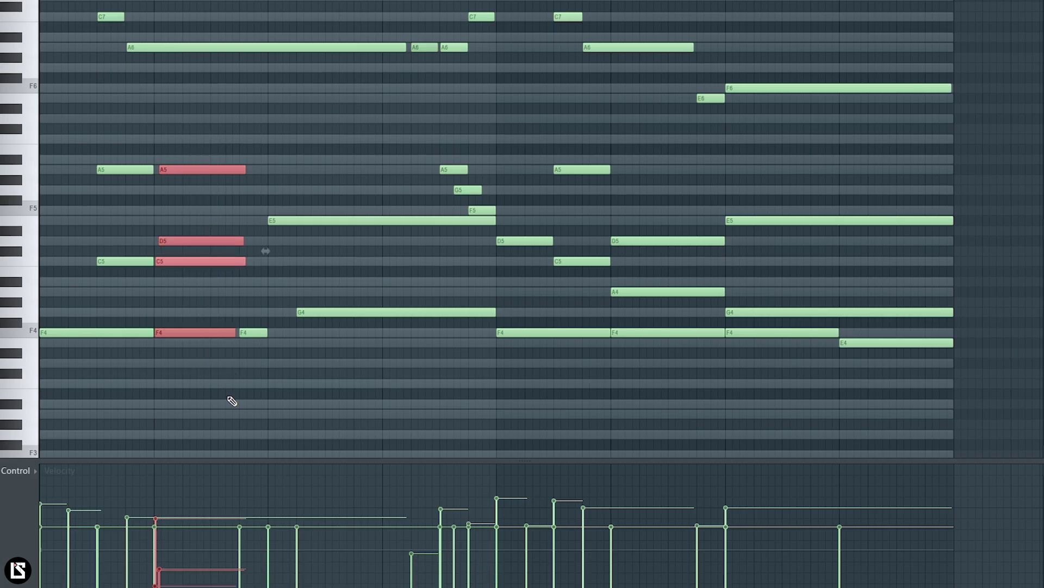
{"action": "left_click", "coordinate": [242, 411]}
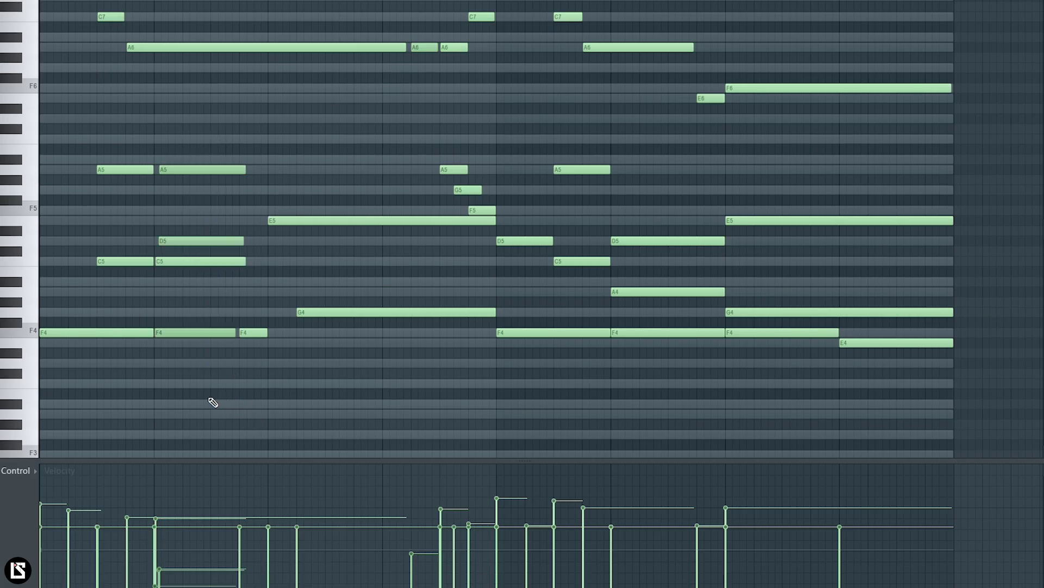
{"action": "left_click_drag", "start_coordinate": [171, 144], "coordinate": [208, 381]}
{"action": "left_click", "coordinate": [193, 389]}
{"action": "left_click", "coordinate": [191, 330]}
{"action": "left_click_drag", "start_coordinate": [191, 298], "coordinate": [192, 226]}
{"action": "left_click", "coordinate": [178, 260]}
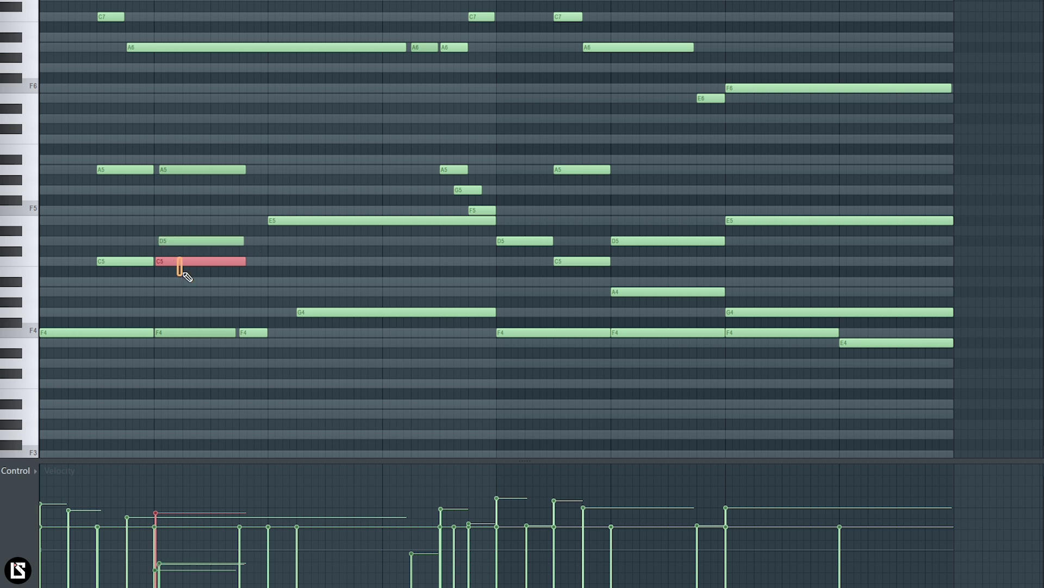
{"action": "left_click", "coordinate": [184, 241]}
{"action": "scroll", "coordinate": [201, 227], "scroll_direction": "up", "scroll_amount": 1}
{"action": "left_click", "coordinate": [203, 228], "text": "ctrl"}
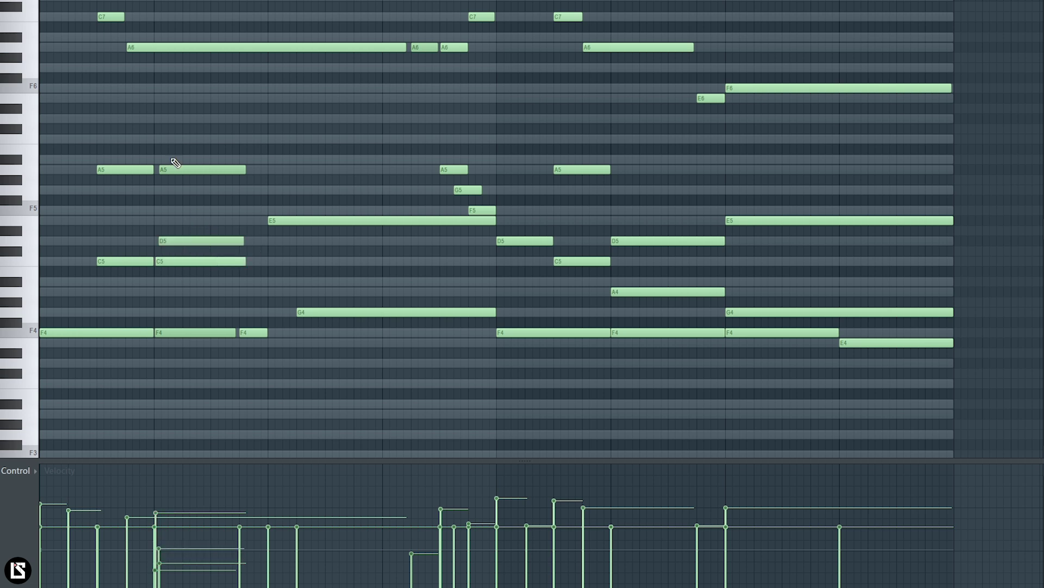
Examine the velocities of the bar 2 chord up close and briefly play the pattern from the start.
{"action": "left_click_drag", "start_coordinate": [180, 112], "coordinate": [253, 383]}
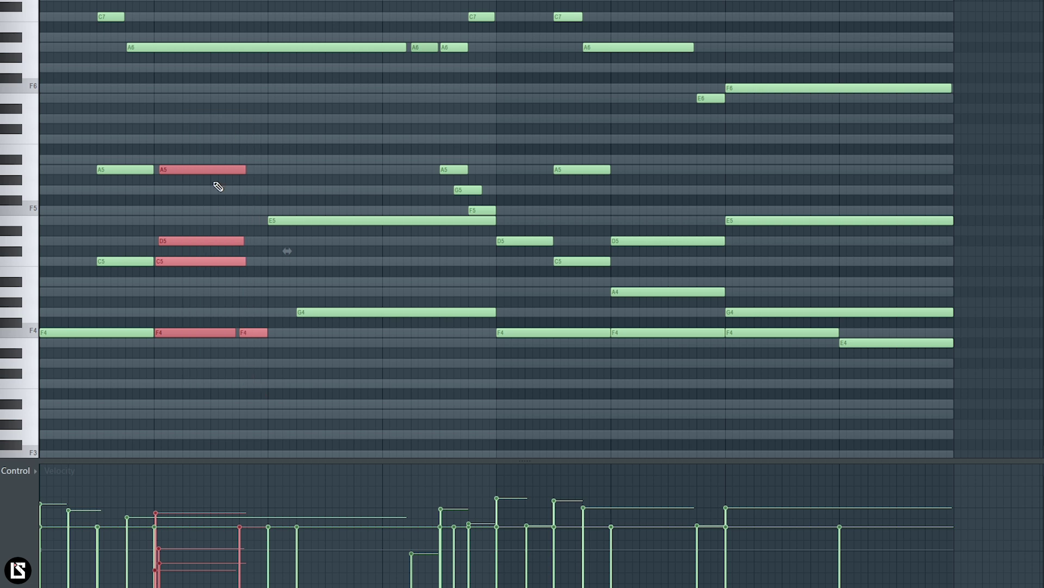
{"action": "key", "text": "ctrl+d"}
{"action": "scroll", "coordinate": [140, 163], "scroll_direction": "up", "scroll_amount": 3, "text": "ctrl"}
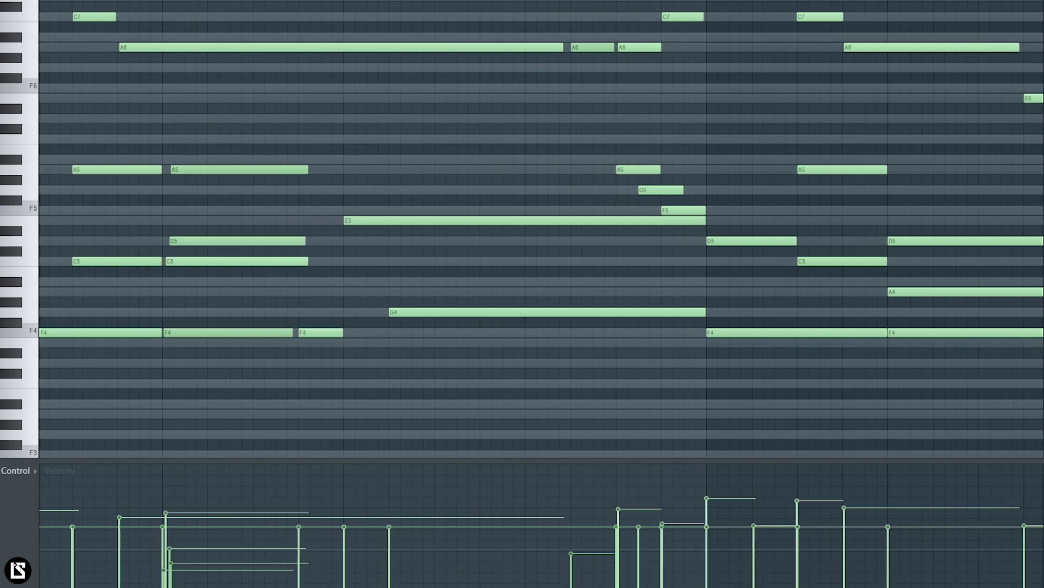
{"action": "left_click_drag", "start_coordinate": [214, 146], "coordinate": [334, 354]}
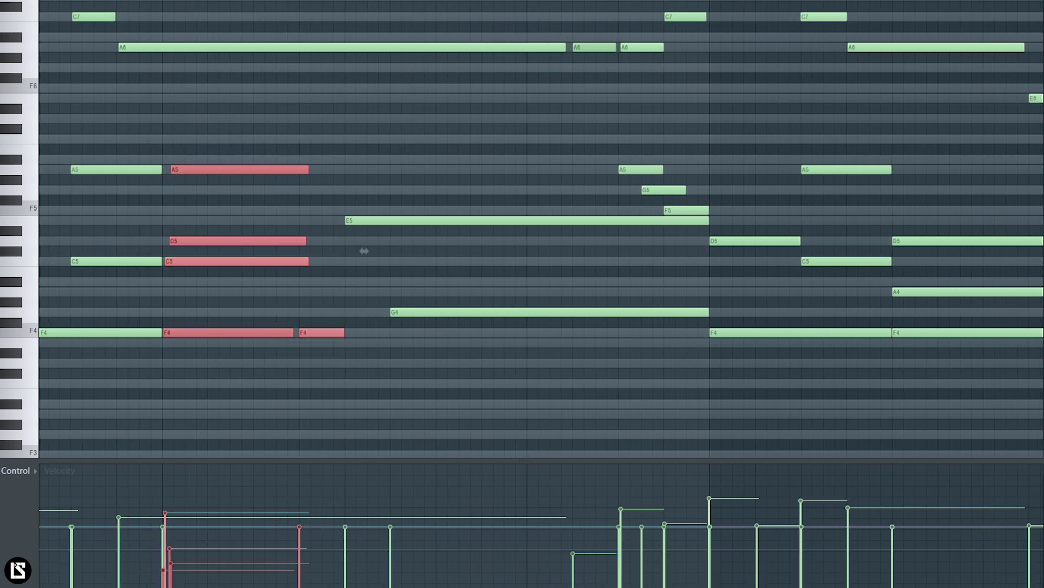
{"action": "scroll", "coordinate": [381, 251], "scroll_direction": "left", "scroll_amount": 2}
{"action": "key", "text": "ctrl+d"}
{"action": "key", "text": "space"}
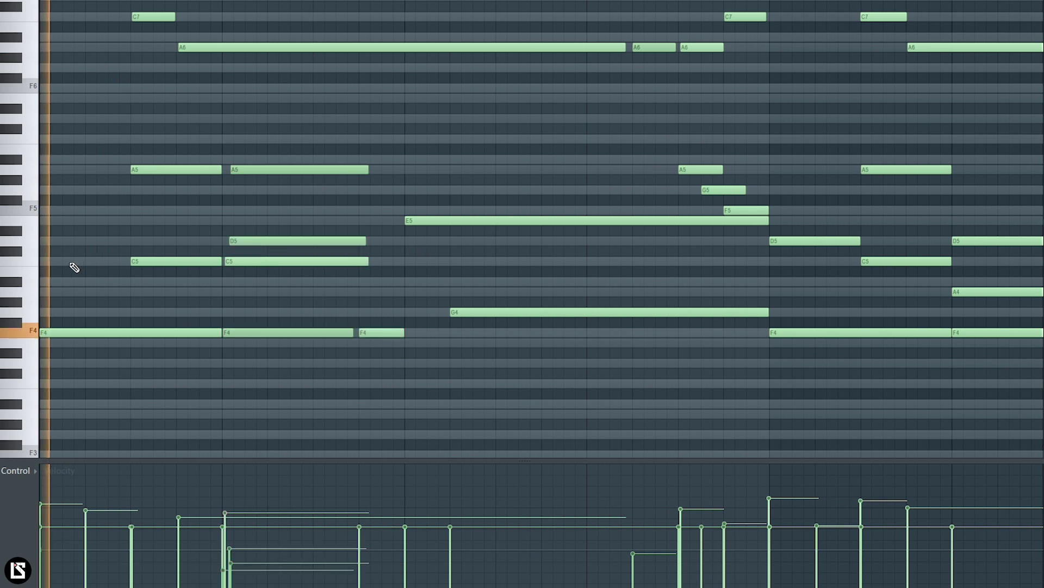
{"action": "key", "text": "space"}
Lower the velocities of the first four melody notes, F7, E7, C7 and the long A6, together.
{"action": "scroll", "coordinate": [109, 285], "scroll_direction": "up", "scroll_amount": 3}
{"action": "scroll", "coordinate": [110, 285], "scroll_direction": "down", "scroll_amount": 1}
{"action": "scroll", "coordinate": [542, 228], "scroll_direction": "down", "scroll_amount": 1}
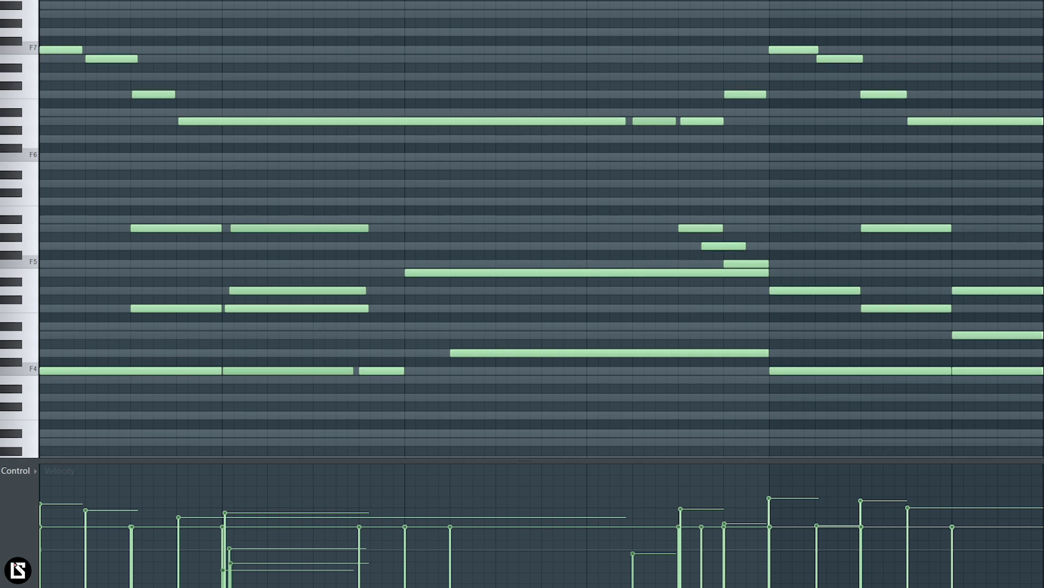
{"action": "left_click_drag", "start_coordinate": [68, 39], "coordinate": [238, 154]}
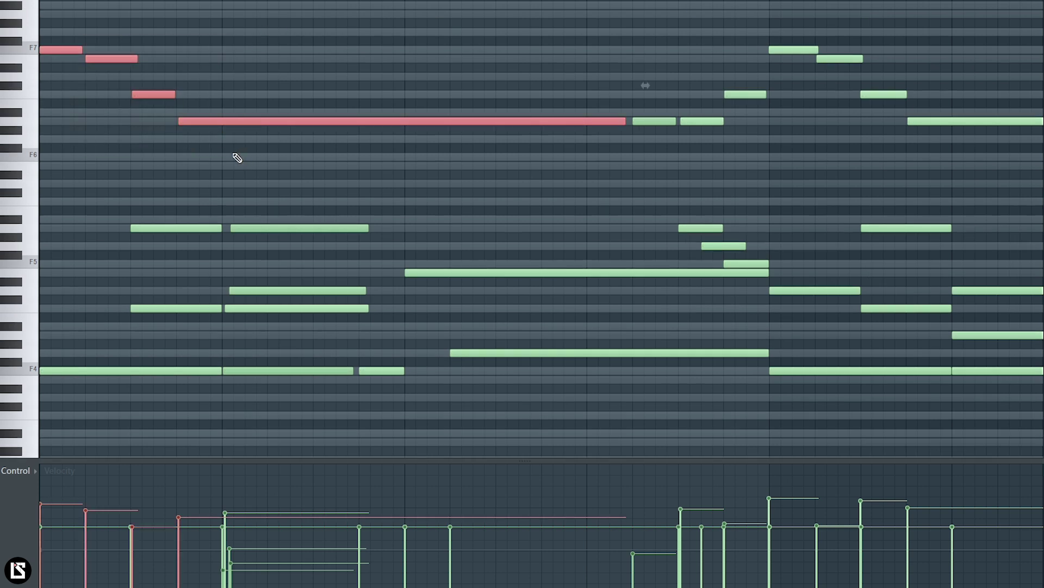
{"action": "key", "text": "ctrl+d"}
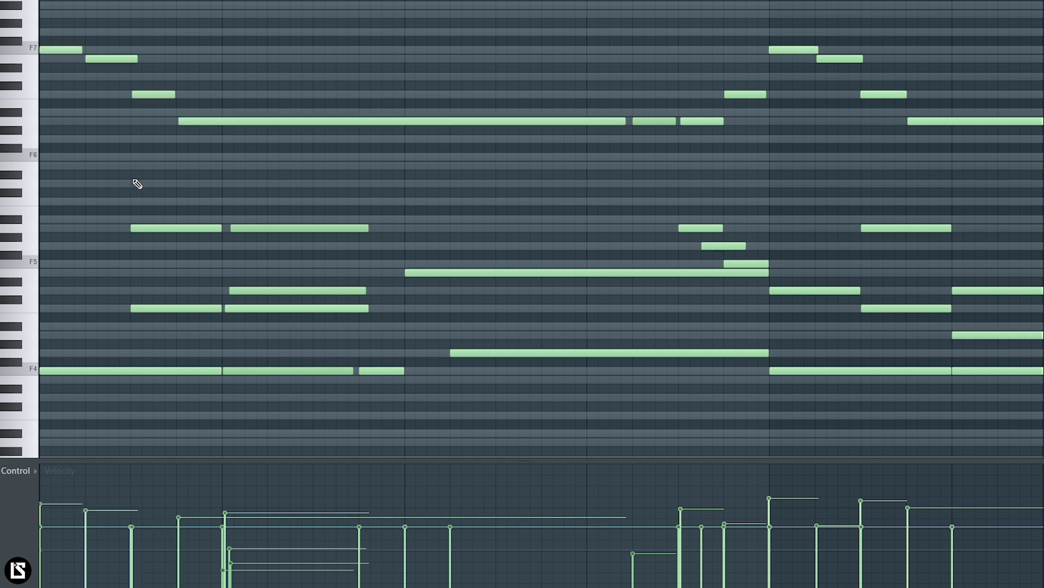
{"action": "left_click_drag", "start_coordinate": [56, 27], "coordinate": [238, 154]}
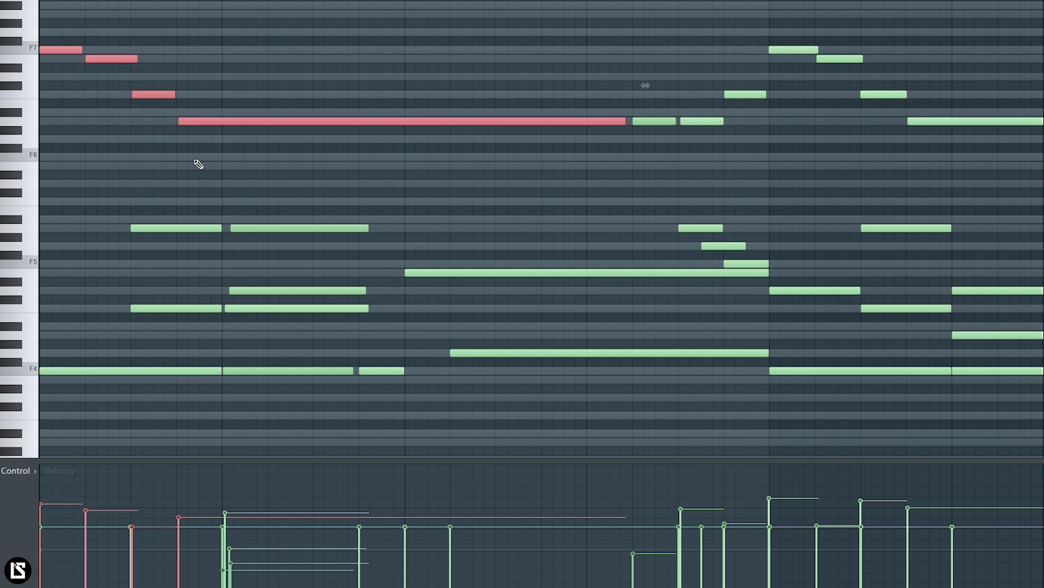
{"action": "scroll", "coordinate": [193, 162], "scroll_direction": "down", "scroll_amount": 2}
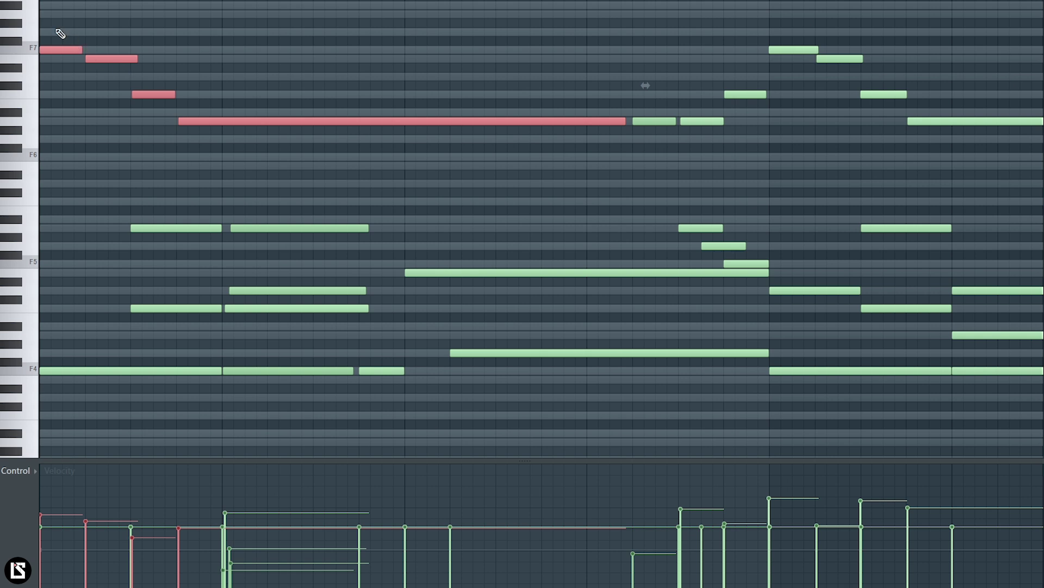
{"action": "left_click_drag", "start_coordinate": [61, 35], "coordinate": [334, 189]}
{"action": "scroll", "coordinate": [219, 175], "scroll_direction": "down", "scroll_amount": 3}
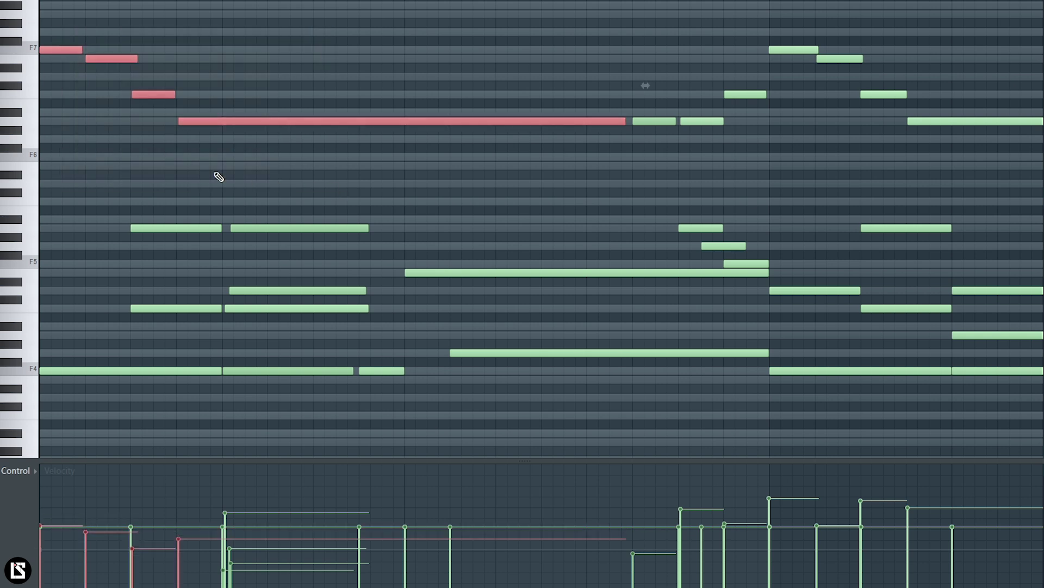
{"action": "left_click", "coordinate": [125, 176]}
Check the velocities of the low bass notes in bars 1 and 2.
{"action": "scroll", "coordinate": [83, 298], "scroll_direction": "down", "scroll_amount": 6}
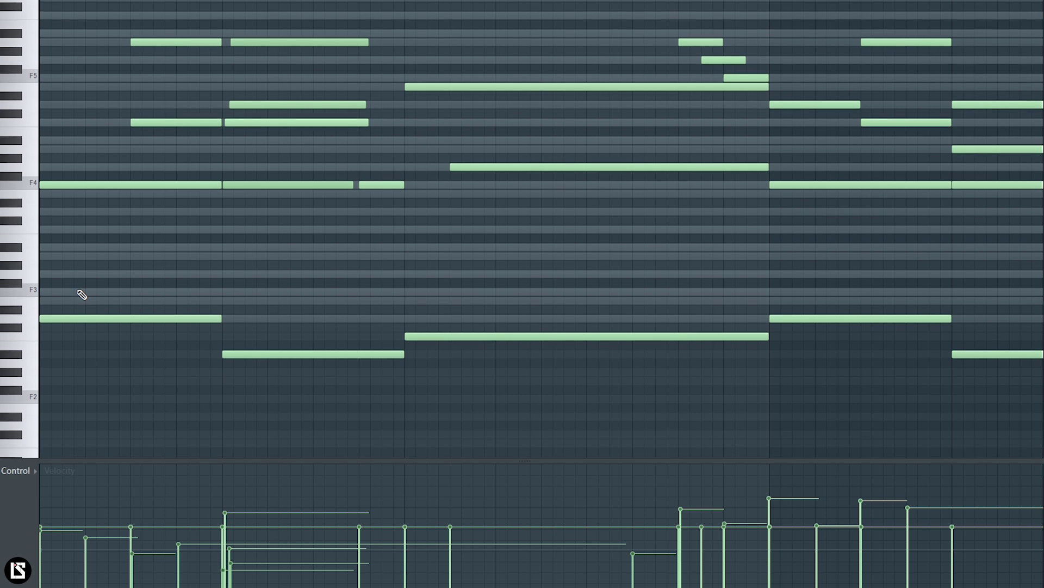
{"action": "left_click_drag", "start_coordinate": [90, 278], "coordinate": [108, 339]}
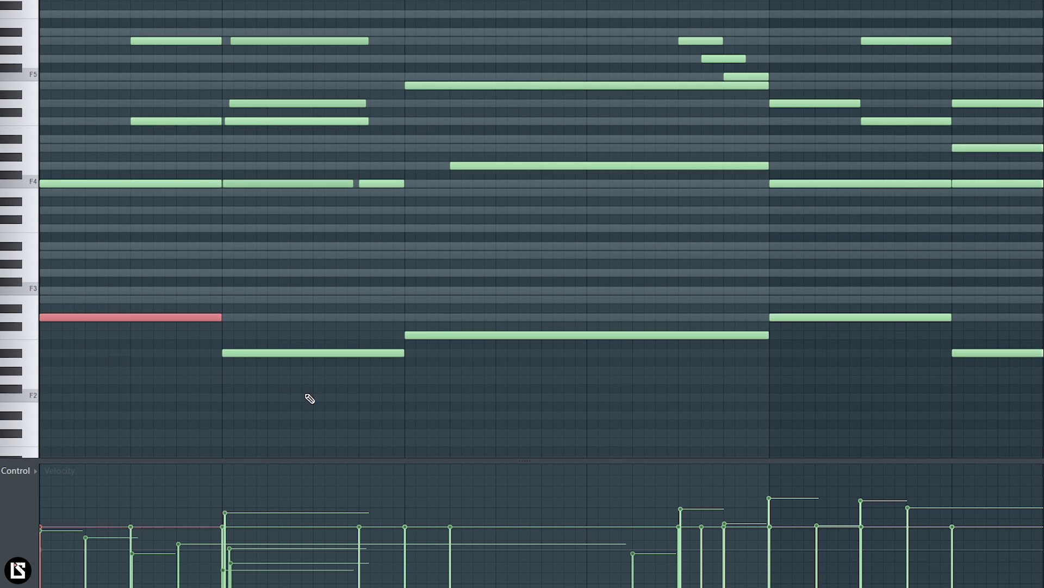
{"action": "left_click_drag", "start_coordinate": [306, 392], "coordinate": [313, 337]}
{"action": "left_click_drag", "start_coordinate": [99, 262], "coordinate": [122, 318]}
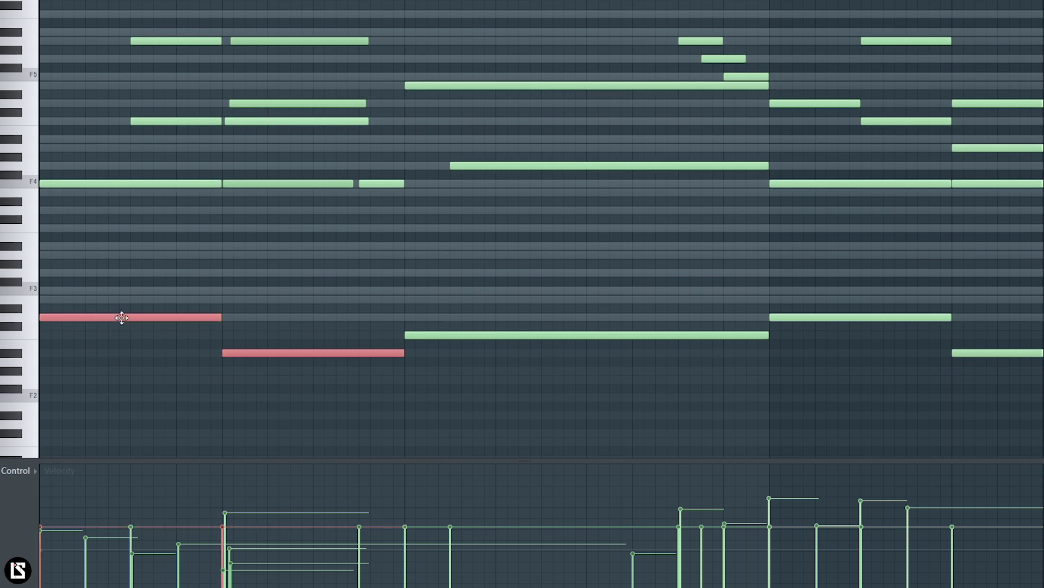
Lower the velocity of the long F4 chord note in bar 1, using the bar 2 F4 as reference.
{"action": "left_click_drag", "start_coordinate": [280, 203], "coordinate": [270, 181]}
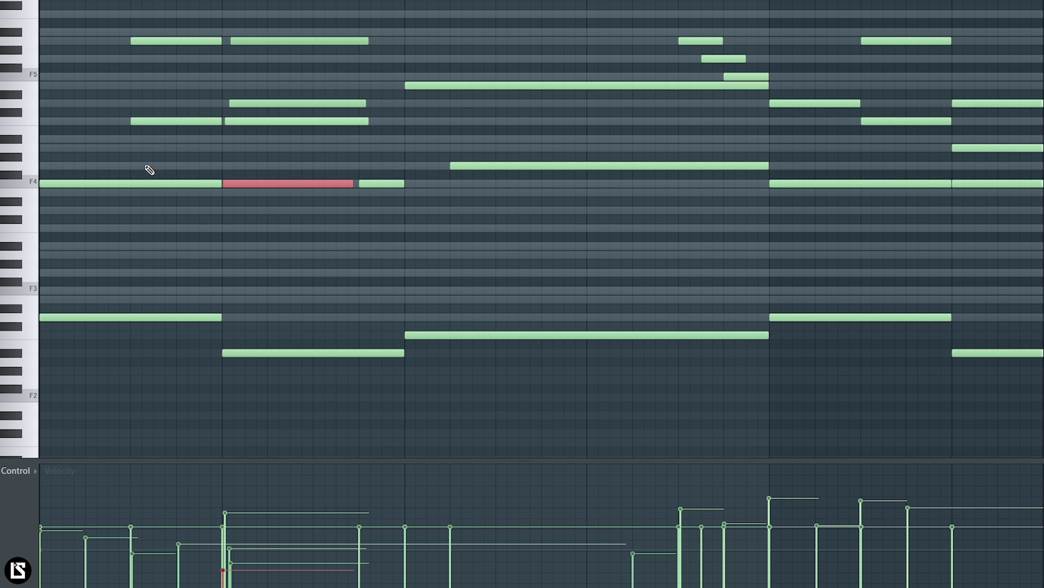
{"action": "left_click_drag", "start_coordinate": [150, 171], "coordinate": [171, 222]}
{"action": "left_click_drag", "start_coordinate": [131, 182], "coordinate": [139, 235]}
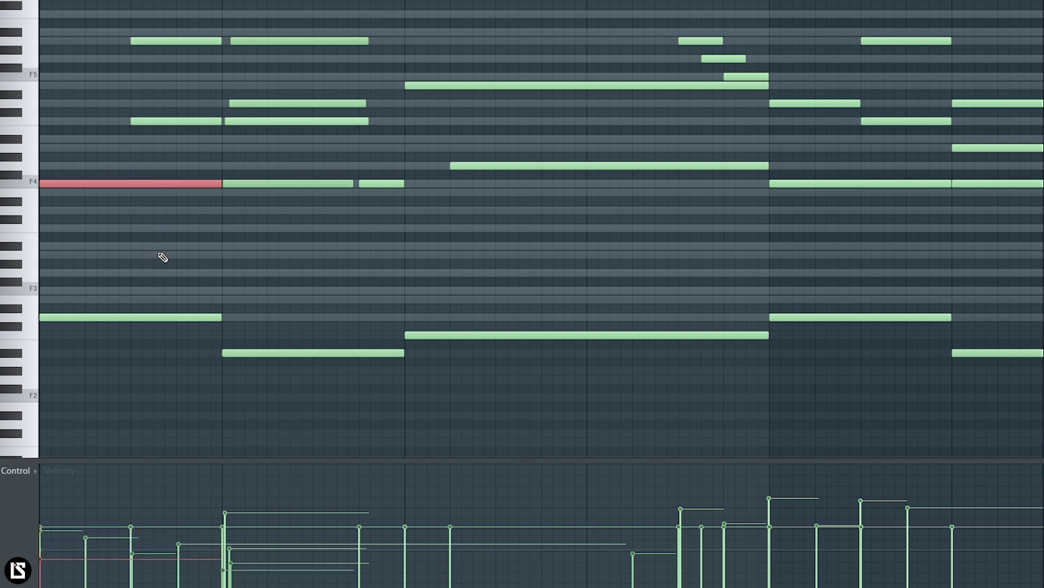
{"action": "left_click", "coordinate": [196, 225]}
Compare the velocities of the C5 and D5 chord notes in bar 2 with the C5 in bar 1.
{"action": "left_click_drag", "start_coordinate": [263, 143], "coordinate": [288, 100]}
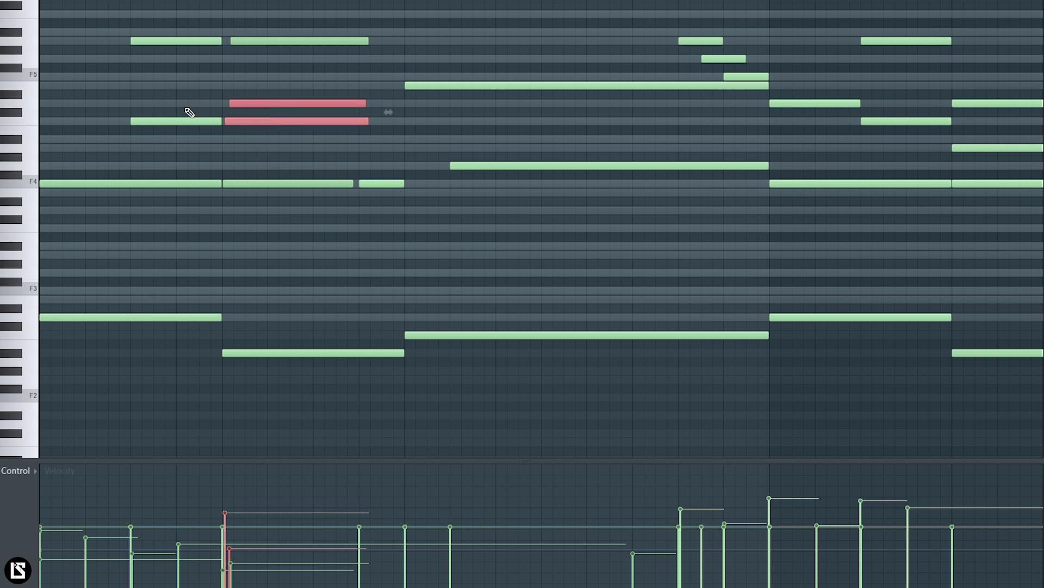
{"action": "left_click", "coordinate": [266, 121]}
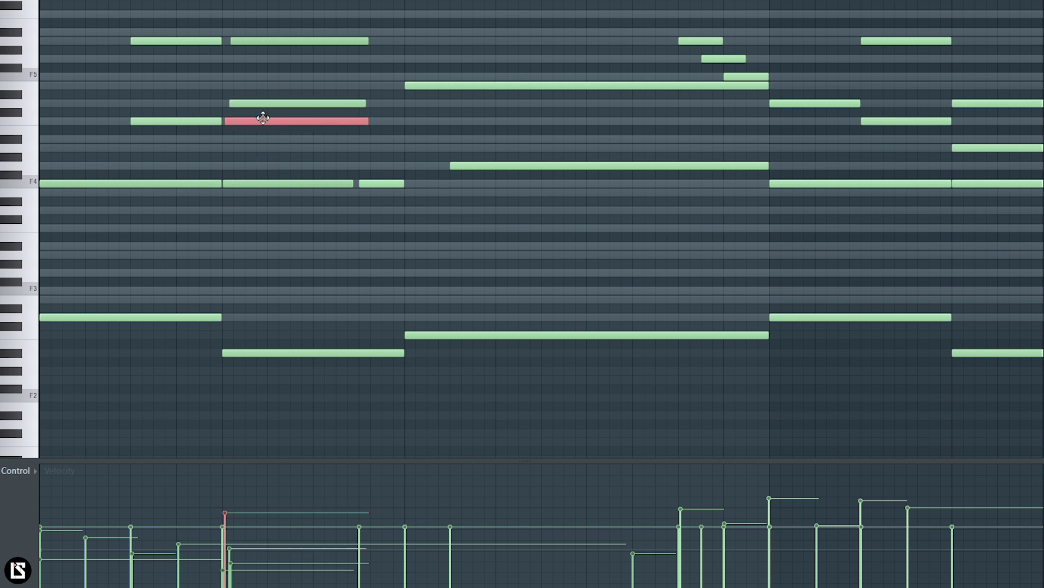
{"action": "left_click", "coordinate": [182, 121]}
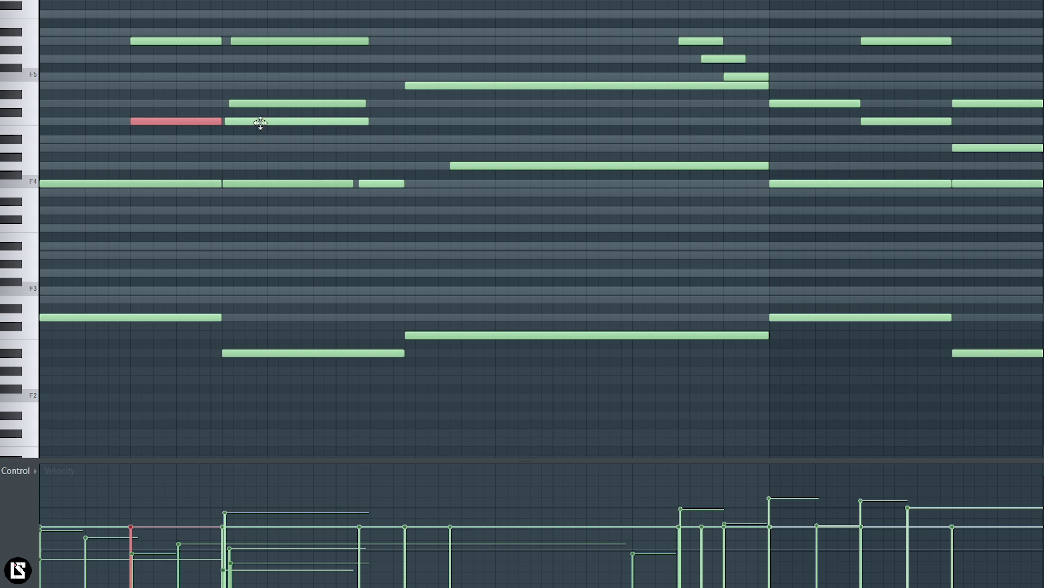
Lower the velocity of the A5 chord note in bar 1, comparing it with the A5 in bar 2.
{"action": "left_click", "coordinate": [235, 41]}
{"action": "left_click", "coordinate": [170, 41]}
{"action": "left_click_drag", "start_coordinate": [171, 48], "coordinate": [171, 50]}
{"action": "scroll", "coordinate": [152, 85], "scroll_direction": "down", "scroll_amount": 6}
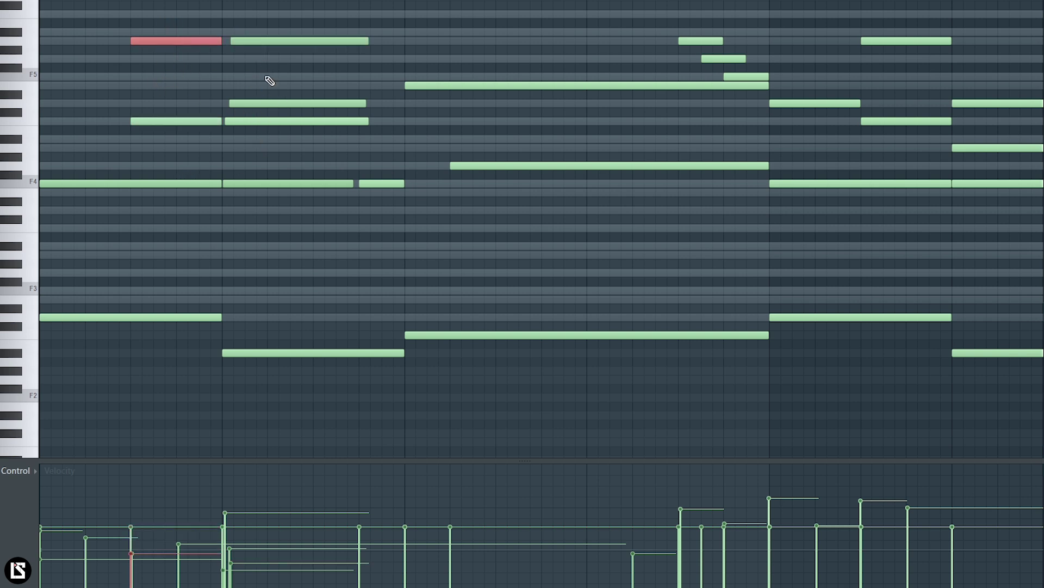
{"action": "left_click", "coordinate": [275, 40]}
{"action": "left_click", "coordinate": [272, 41]}
{"action": "left_click", "coordinate": [163, 40]}
{"action": "scroll", "coordinate": [138, 98], "scroll_direction": "up", "scroll_amount": 6}
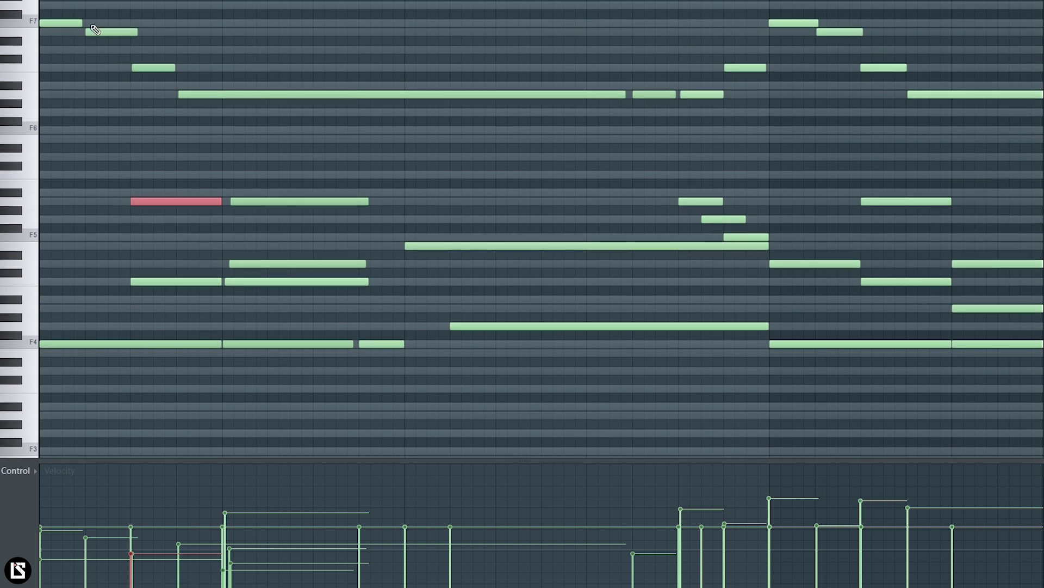
Lower the velocities of the opening four melody notes, F7, E7, C7 and the long A6, together.
{"action": "left_click_drag", "start_coordinate": [75, 19], "coordinate": [181, 98]}
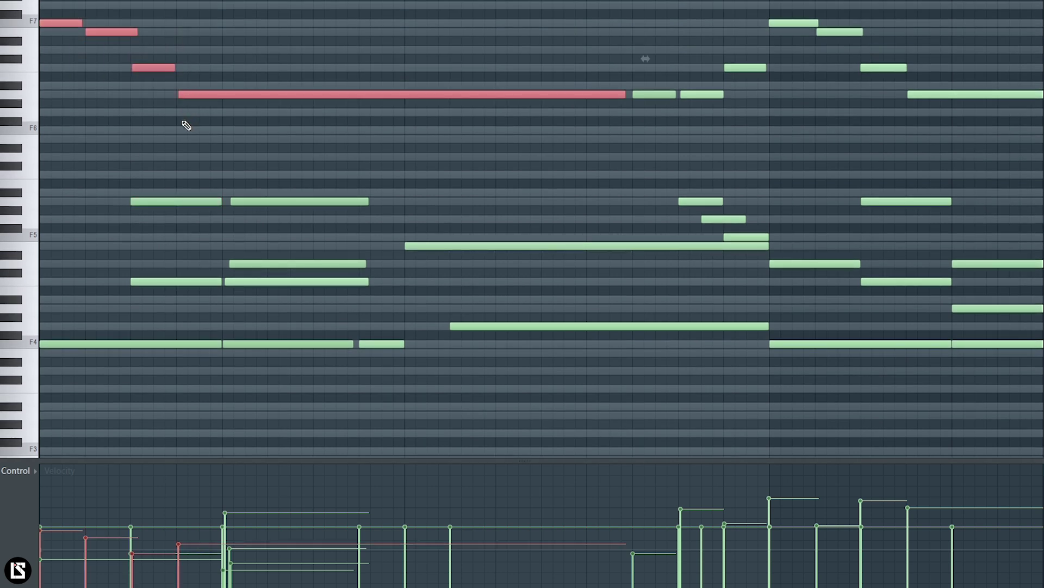
{"action": "key", "text": "alt+r"}
{"action": "left_click", "coordinate": [793, 390]}
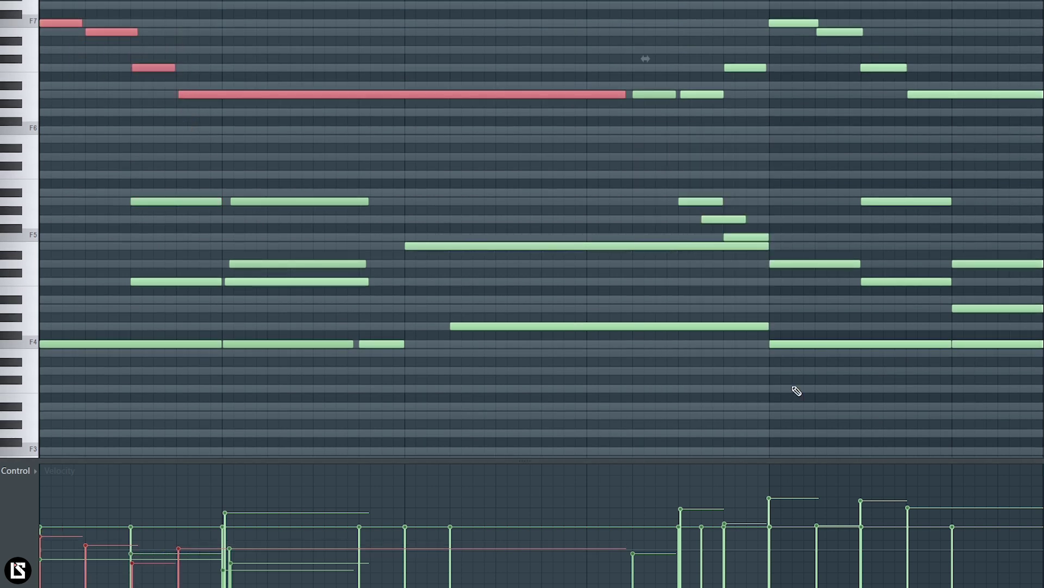
{"action": "left_click", "coordinate": [92, 142]}
{"action": "scroll", "coordinate": [91, 140], "scroll_direction": "down", "scroll_amount": 1}
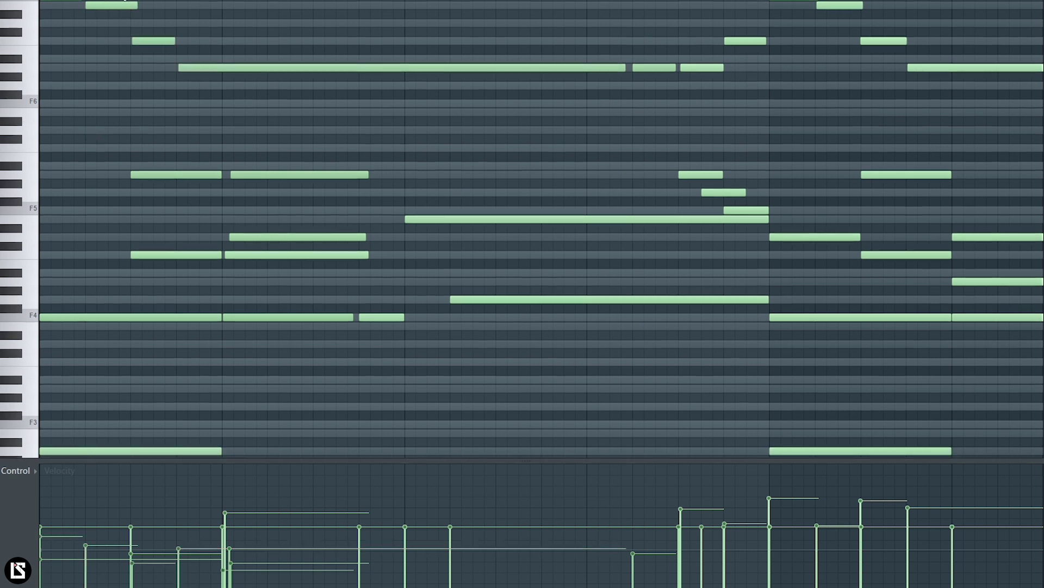
Shorten the end of the A5 chord note in bar 1 slightly and shift the note slightly later.
{"action": "scroll", "coordinate": [92, 140], "scroll_direction": "up", "scroll_amount": 5, "text": "ctrl"}
{"action": "left_click_drag", "start_coordinate": [389, 174], "coordinate": [384, 175]}
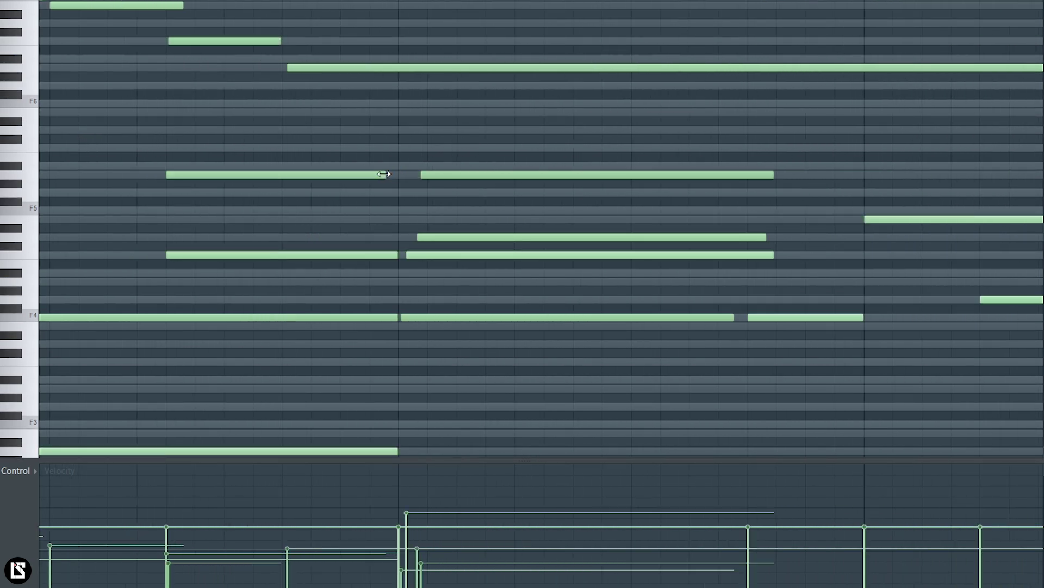
{"action": "scroll", "coordinate": [785, 25], "scroll_direction": "up", "scroll_amount": 1, "text": "alt"}
{"action": "left_click_drag", "start_coordinate": [192, 165], "coordinate": [198, 166]}
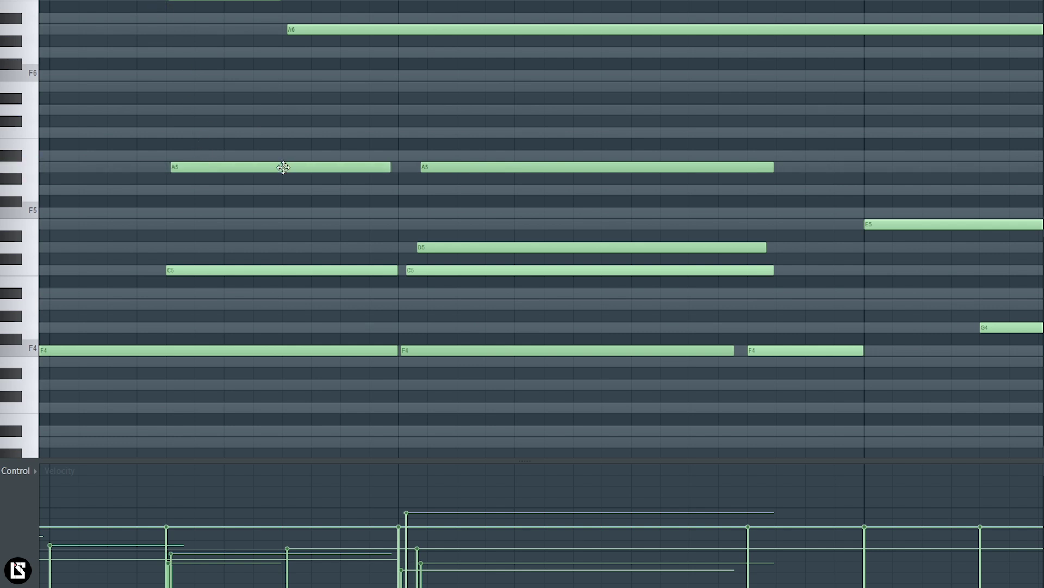
{"action": "left_click_drag", "start_coordinate": [212, 167], "coordinate": [213, 167]}
{"action": "scroll", "coordinate": [124, 19], "scroll_direction": "down", "scroll_amount": 3, "text": "ctrl"}
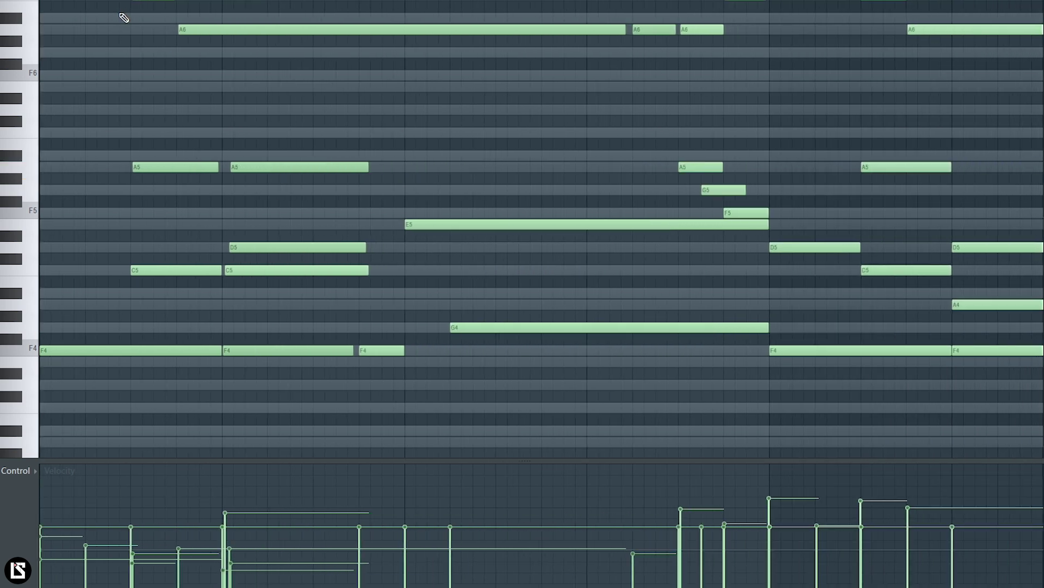
Play back the opening and try a lower velocity on the first F7 melody note.
{"action": "scroll", "coordinate": [109, 11], "scroll_direction": "up", "scroll_amount": 2}
{"action": "key", "text": "space"}
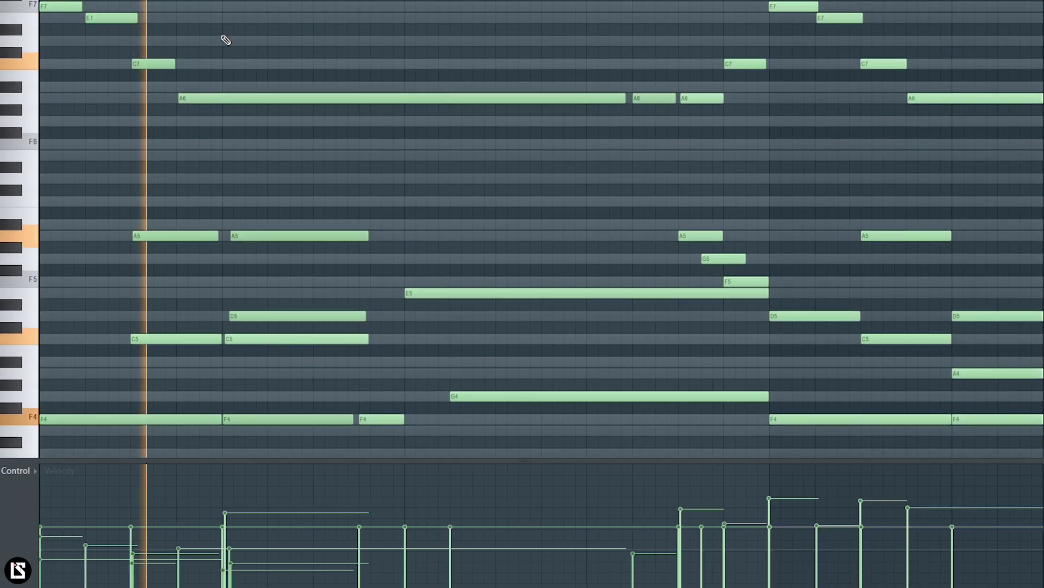
{"action": "scroll", "coordinate": [167, 5], "scroll_direction": "down", "scroll_amount": 3, "text": "ctrl"}
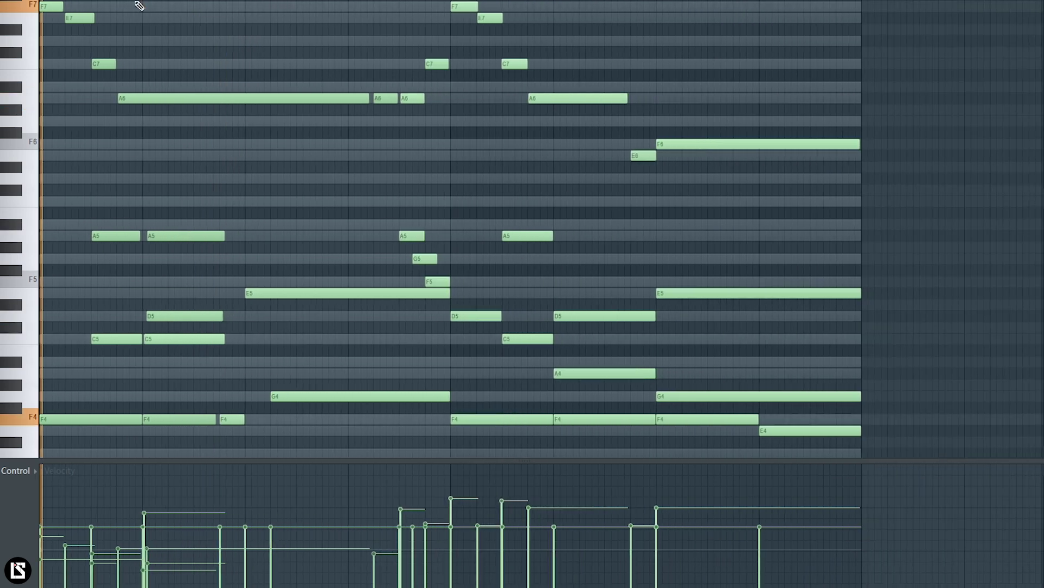
{"action": "key", "text": "space"}
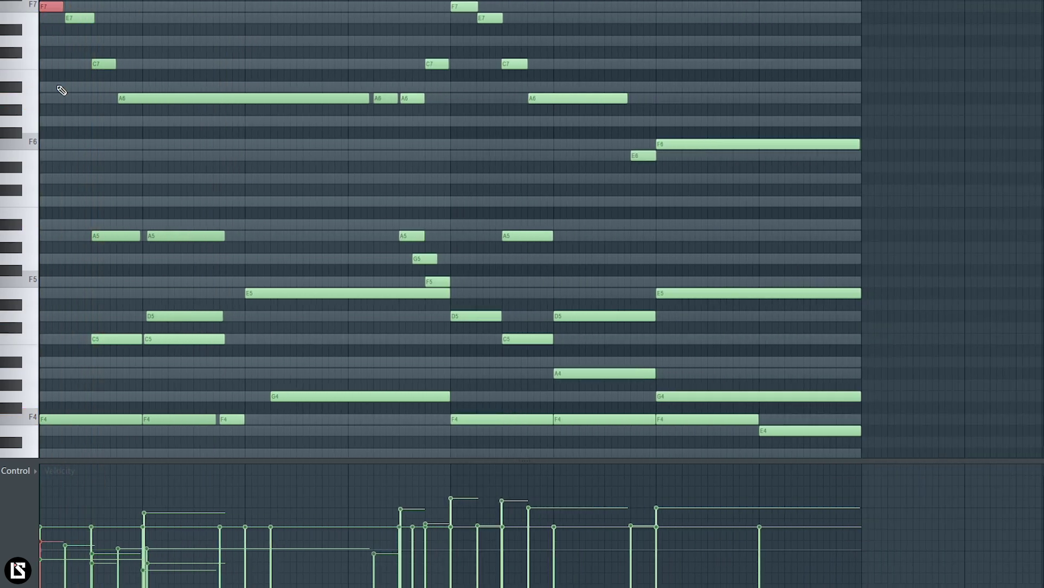
{"action": "key", "text": "space"}
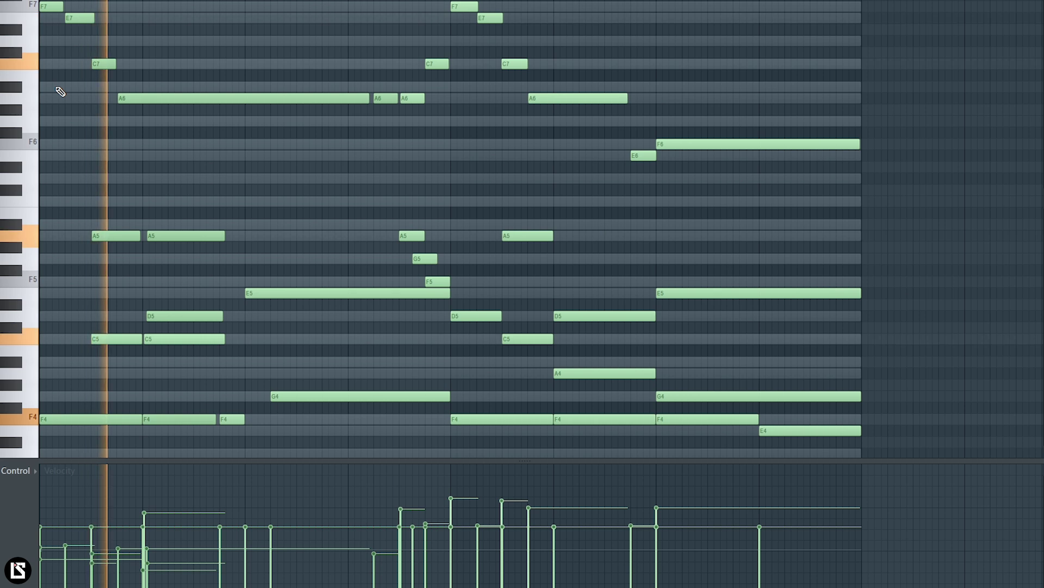
{"action": "key", "text": "space"}
Lower the velocity of the E7 melody note in bar 1 and play back the phrase.
{"action": "left_click", "coordinate": [82, 18]}
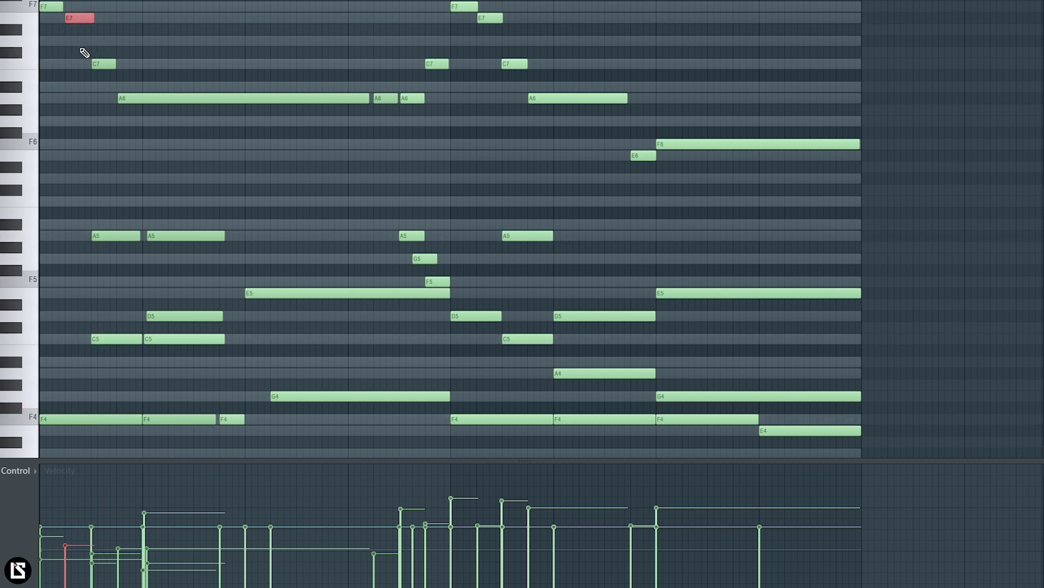
{"action": "key", "text": "space"}
{"action": "scroll", "coordinate": [77, 76], "scroll_direction": "up", "scroll_amount": 3}
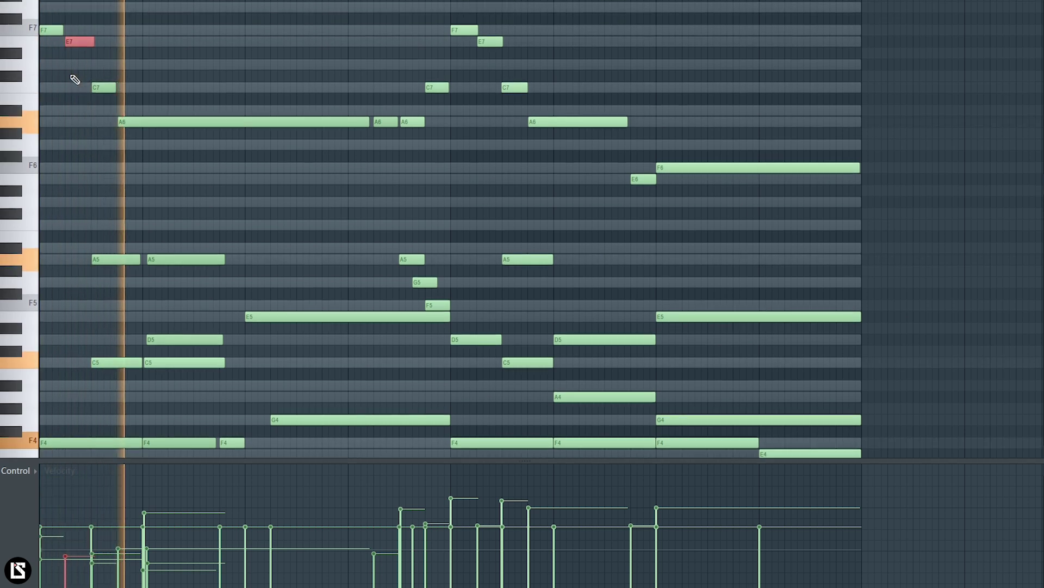
{"action": "scroll", "coordinate": [175, 101], "scroll_direction": "down", "scroll_amount": 10}
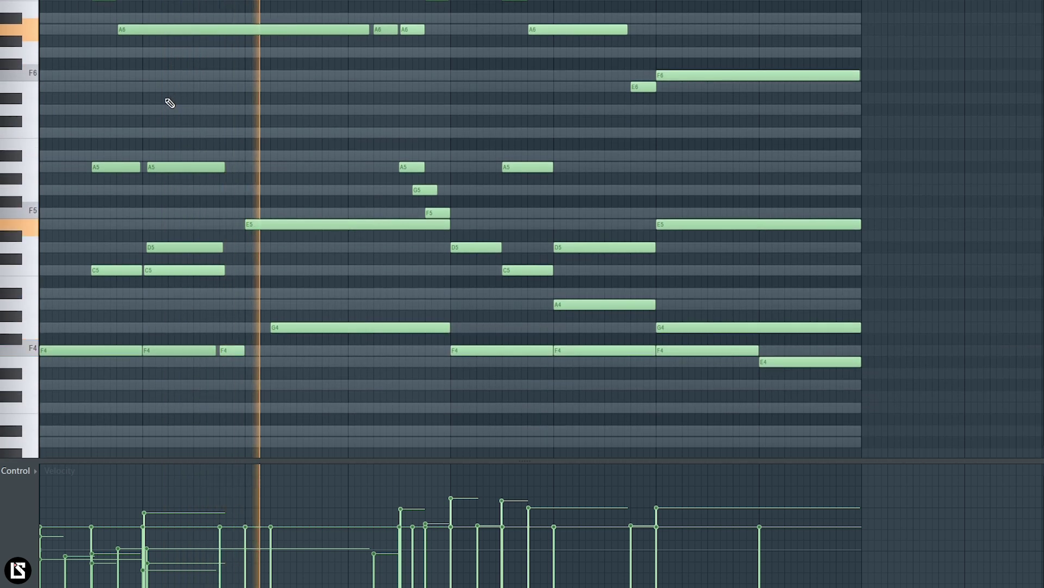
{"action": "key", "text": "space"}
Raise the velocities of all notes starting in bars 1 and 2 slightly, clear the selection and play them back.
{"action": "scroll", "coordinate": [450, 195], "scroll_direction": "down", "scroll_amount": 4}
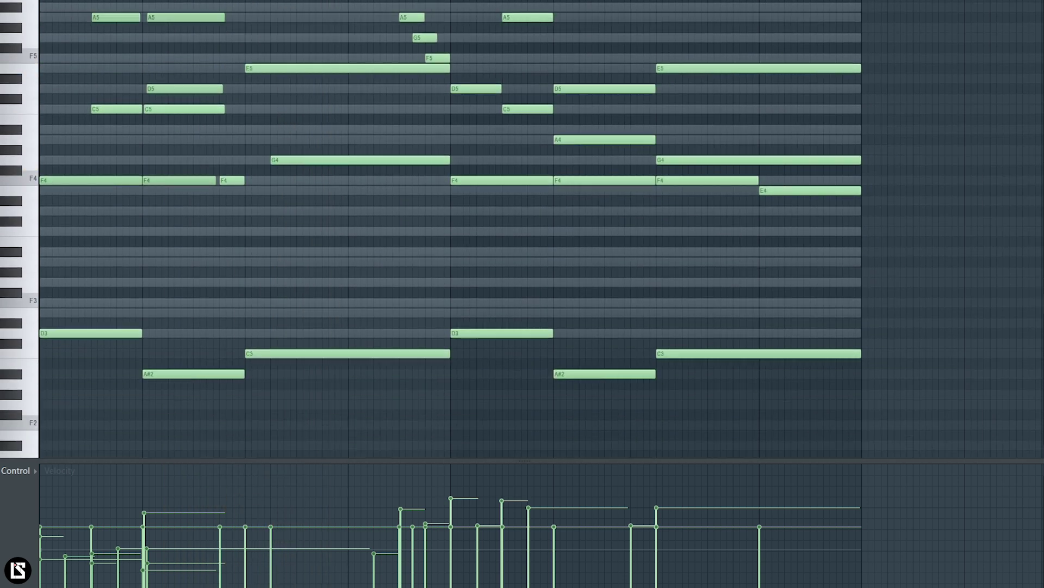
{"action": "scroll", "coordinate": [261, 195], "scroll_direction": "up", "scroll_amount": 3}
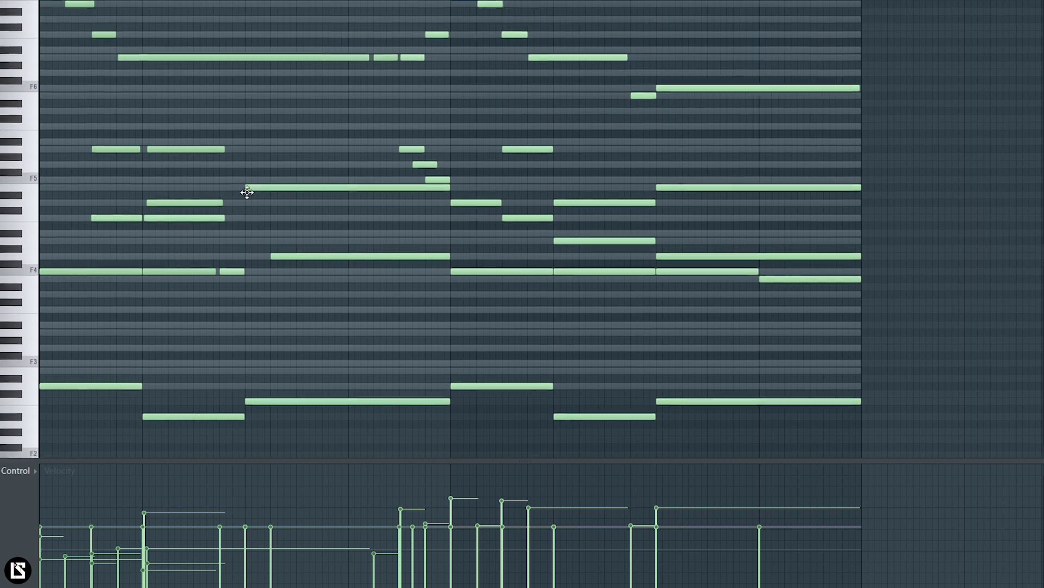
{"action": "scroll", "coordinate": [268, 29], "scroll_direction": "down", "scroll_amount": 1}
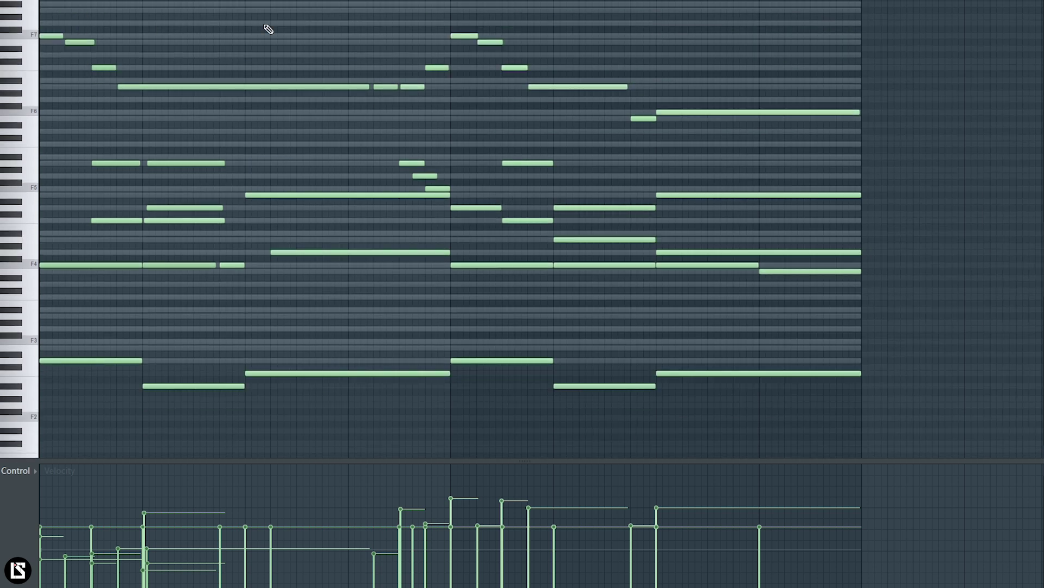
{"action": "left_click_drag", "start_coordinate": [63, 26], "coordinate": [242, 419]}
{"action": "scroll", "coordinate": [179, 136], "scroll_direction": "up", "scroll_amount": 1}
{"action": "scroll", "coordinate": [179, 135], "scroll_direction": "up", "scroll_amount": 1}
{"action": "scroll", "coordinate": [179, 136], "scroll_direction": "down", "scroll_amount": 1}
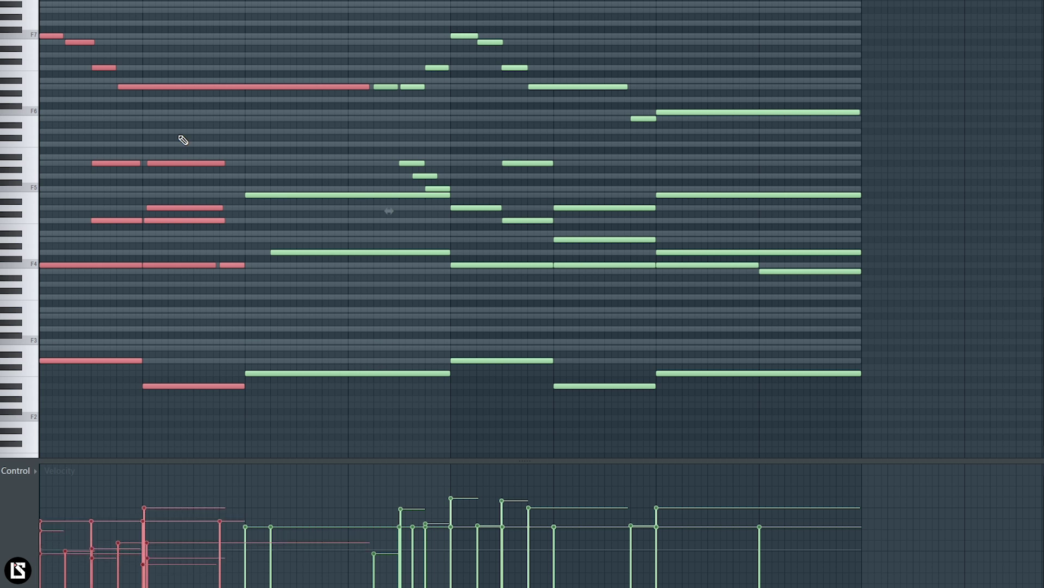
{"action": "key", "text": "ctrl+d"}
{"action": "key", "text": "space"}
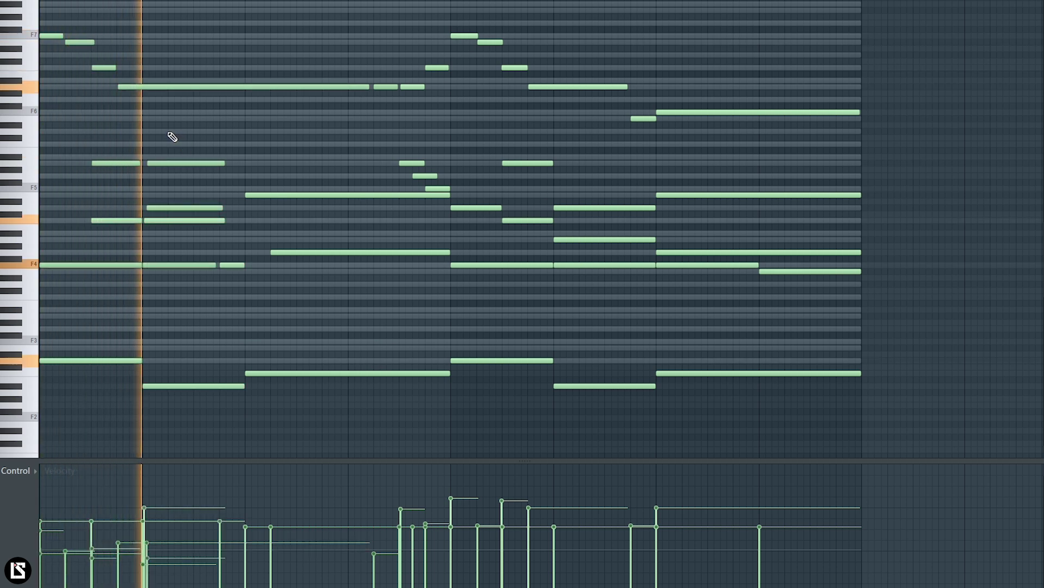
{"action": "key", "text": "space"}
Move the short F4 note at the end of bar 2 slightly later and lower its velocity.
{"action": "scroll", "coordinate": [192, 1], "scroll_direction": "up", "scroll_amount": 2}
{"action": "scroll", "coordinate": [192, 5], "scroll_direction": "up", "scroll_amount": 2}
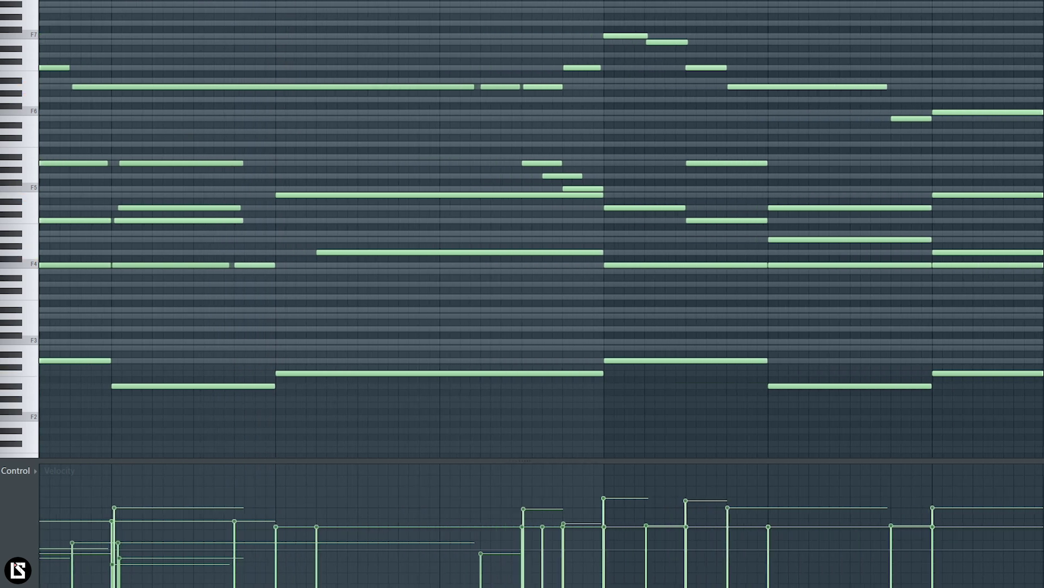
{"action": "scroll", "coordinate": [541, 217], "scroll_direction": "up", "scroll_amount": 3}
{"action": "mouse_move", "coordinate": [253, 283]}
{"action": "left_mouse_down"}
{"action": "mouse_move", "coordinate": [268, 326]}
{"action": "mouse_move", "coordinate": [257, 298]}
{"action": "left_mouse_up"}
{"action": "scroll", "coordinate": [268, 326], "scroll_direction": "down", "scroll_amount": 2}
{"action": "left_click", "coordinate": [268, 326], "text": "ctrl"}
{"action": "left_click", "coordinate": [278, 296]}
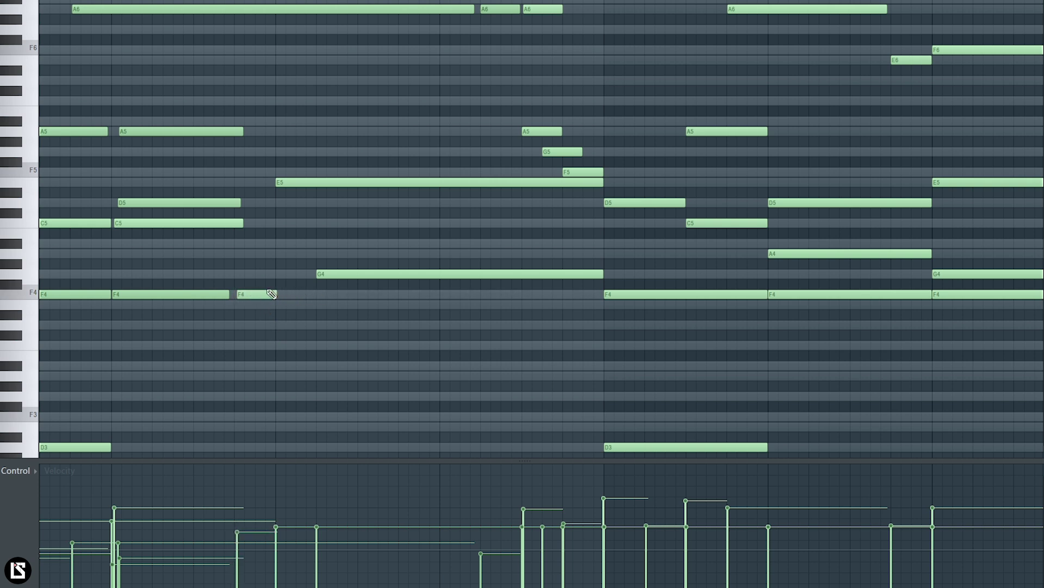
Nudge the short F4 at the end of bar 2 slightly earlier and play back the transition into bar 3.
{"action": "scroll", "coordinate": [271, 108], "scroll_direction": "up", "scroll_amount": 4}
{"action": "left_click", "coordinate": [319, 290]}
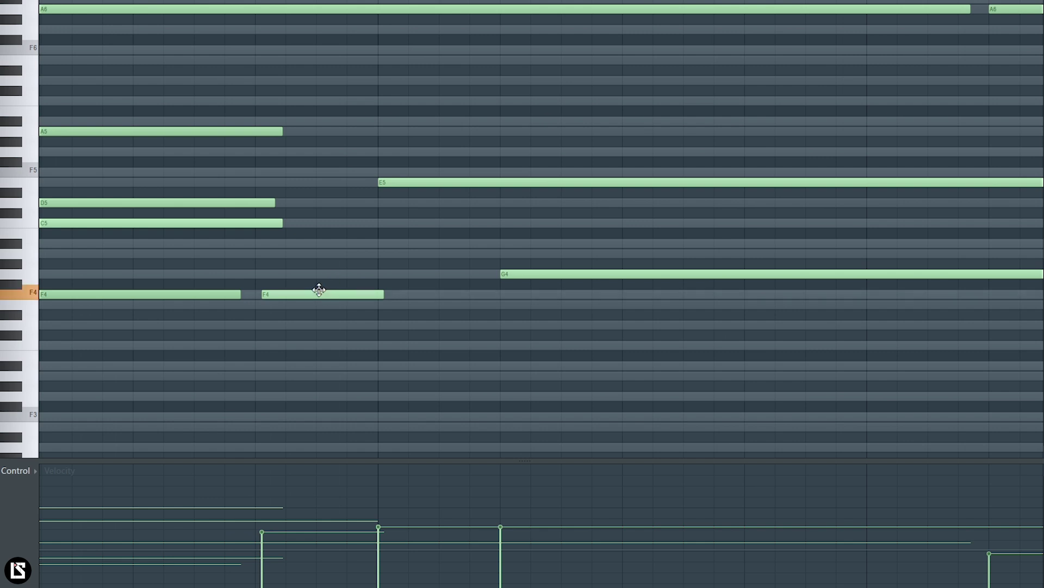
{"action": "left_click", "coordinate": [133, 0]}
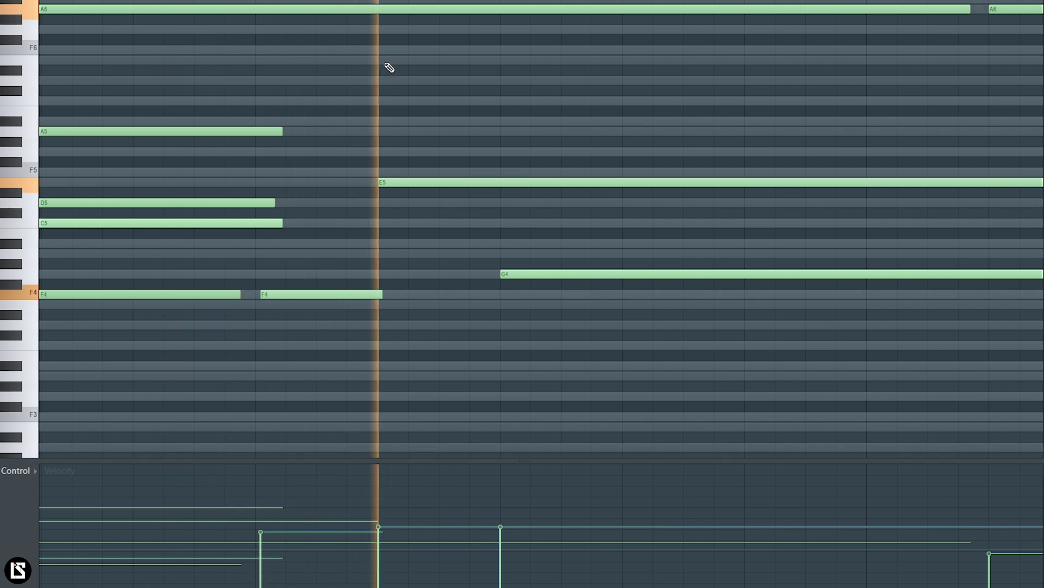
{"action": "key", "text": "space"}
Lower the velocity of the long E5 chord note starting in bar 3, using the bar 2 D5 as reference.
{"action": "left_click_drag", "start_coordinate": [421, 151], "coordinate": [434, 199]}
{"action": "left_click_drag", "start_coordinate": [210, 189], "coordinate": [229, 207]}
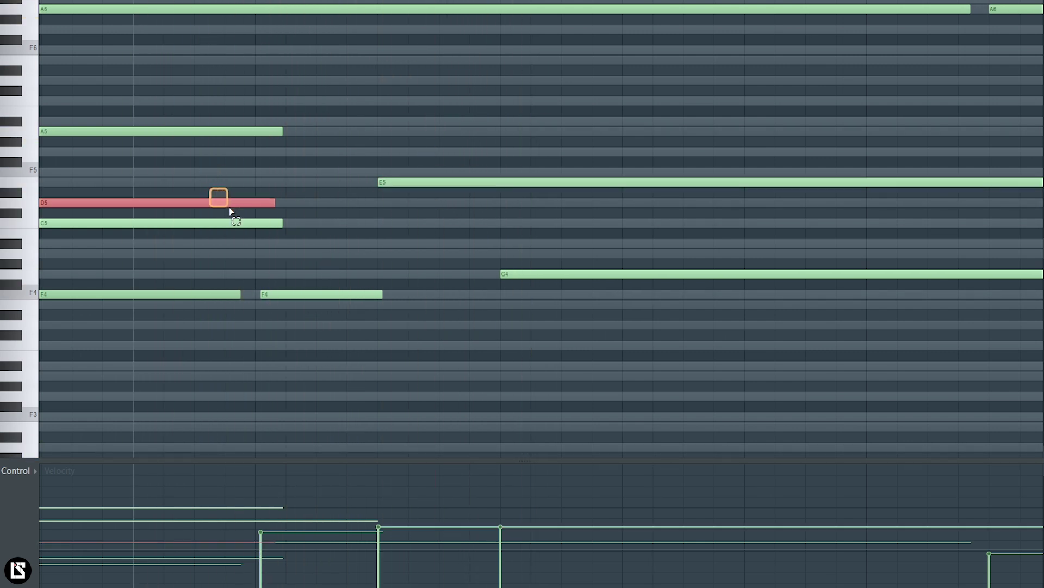
{"action": "left_click_drag", "start_coordinate": [430, 156], "coordinate": [441, 209]}
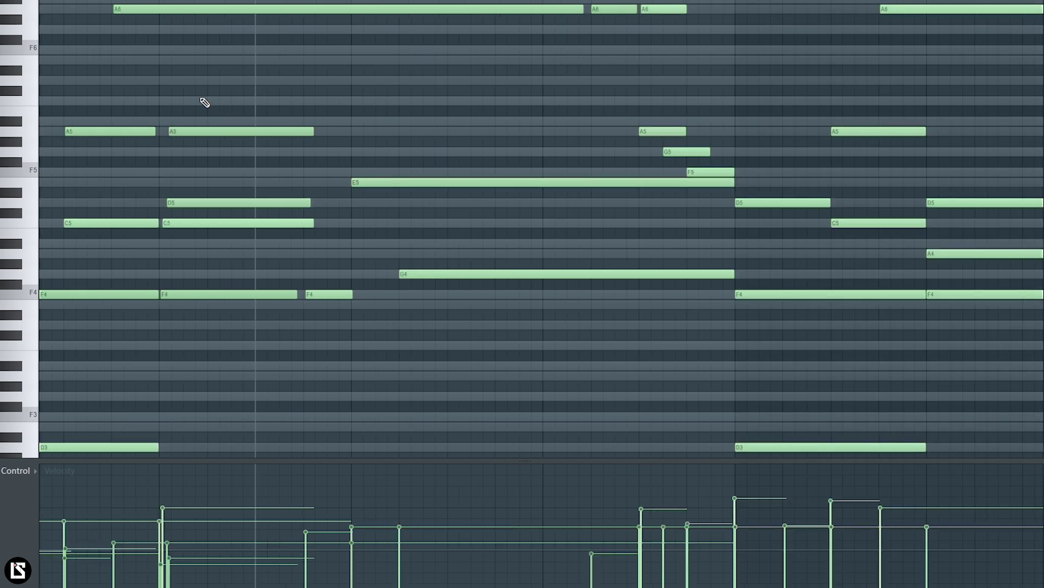
Lower the velocity of the long G4 note in bar 3, comparing it with the bar 2 chord notes, and play it back.
{"action": "left_click_drag", "start_coordinate": [201, 97], "coordinate": [335, 357]}
{"action": "key", "text": "ctrl+d"}
{"action": "left_click_drag", "start_coordinate": [226, 280], "coordinate": [251, 325]}
{"action": "left_click_drag", "start_coordinate": [441, 240], "coordinate": [465, 316]}
{"action": "left_click", "coordinate": [469, 305]}
{"action": "right_click", "coordinate": [492, 302]}
{"action": "left_click_drag", "start_coordinate": [433, 231], "coordinate": [461, 323]}
{"action": "left_click", "coordinate": [321, 1]}
{"action": "key", "text": "space"}
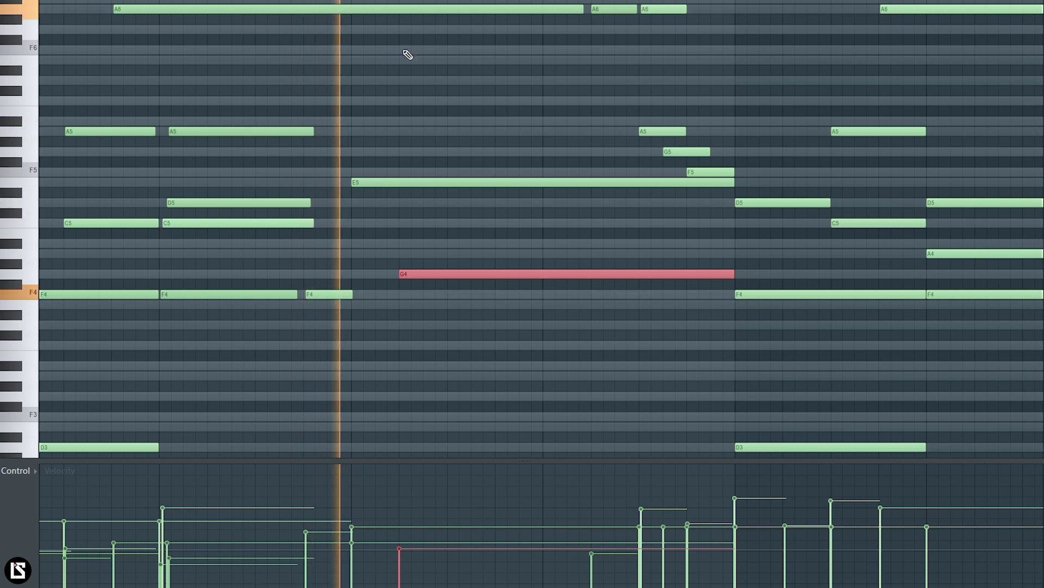
{"action": "key", "text": "space"}
Nudge the long G4 in bar 3 slightly later, lower the velocity of the C3 bass note there, and play it back.
{"action": "scroll", "coordinate": [415, 265], "scroll_direction": "down", "scroll_amount": 2}
{"action": "left_click", "coordinate": [415, 212]}
{"action": "left_click_drag", "start_coordinate": [396, 389], "coordinate": [403, 407]}
{"action": "scroll", "coordinate": [408, 354], "scroll_direction": "down", "scroll_amount": 2}
{"action": "left_click", "coordinate": [408, 343], "text": "ctrl"}
{"action": "key", "text": "space"}
{"action": "key", "text": "space"}
{"action": "scroll", "coordinate": [413, 331], "scroll_direction": "left", "scroll_amount": 1}
{"action": "key", "text": "space"}
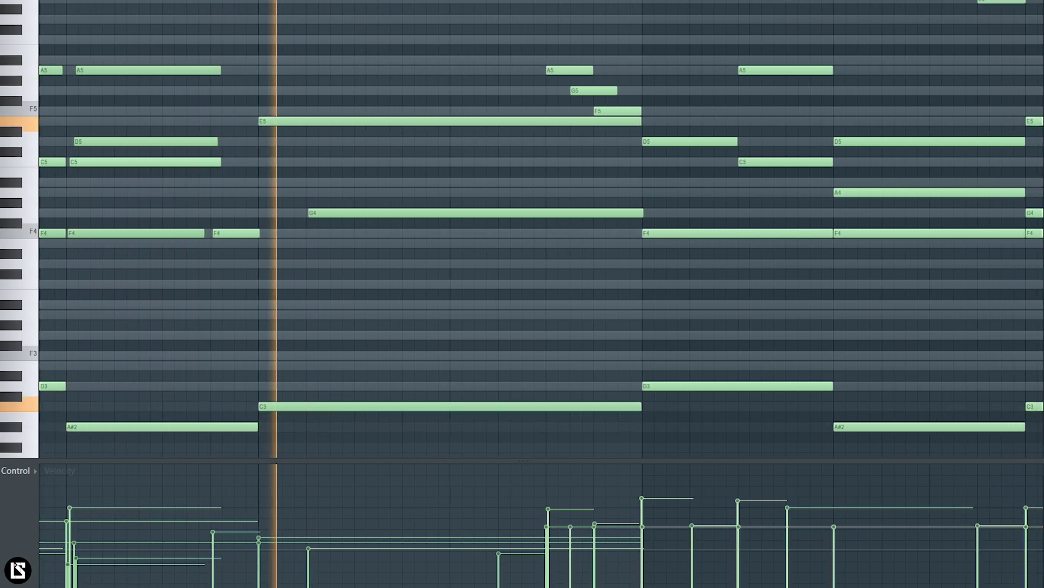
Lower the velocity of the short F4 at the end of bar 2 further and play back the passage.
{"action": "key", "text": "space"}
{"action": "left_click", "coordinate": [221, 233]}
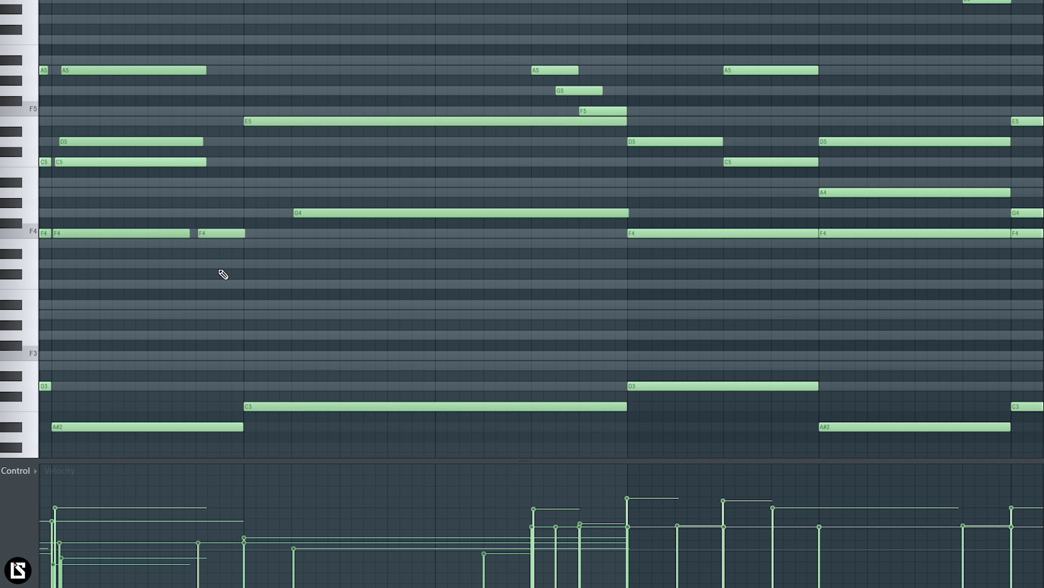
{"action": "key", "text": "space"}
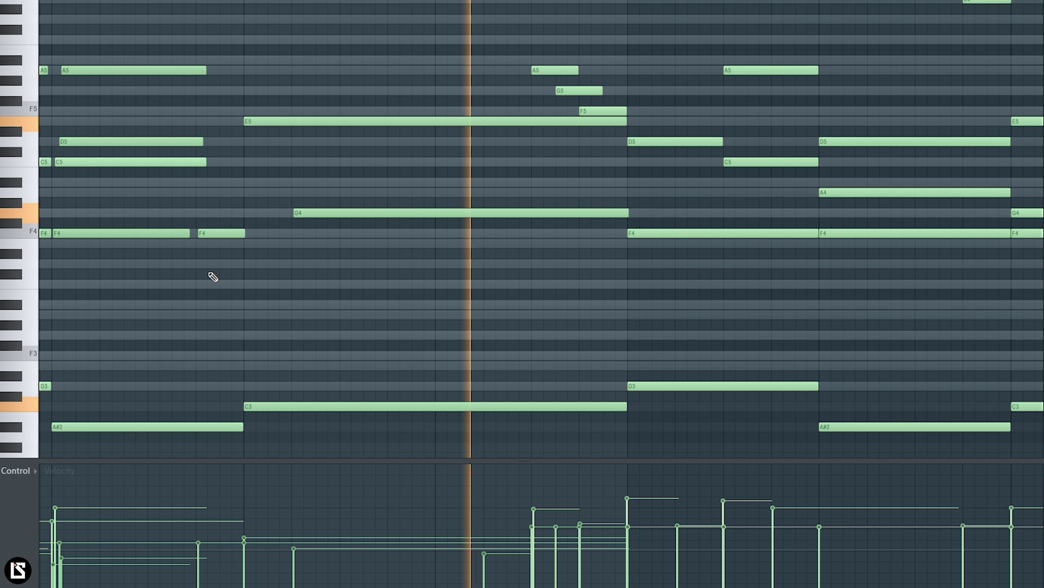
{"action": "scroll", "coordinate": [574, 219], "scroll_direction": "up", "scroll_amount": 3}
{"action": "scroll", "coordinate": [576, 215], "scroll_direction": "up", "scroll_amount": 4}
{"action": "key", "text": "space"}
Compare the velocities of the notes in the second half of the pattern with the adjusted first-half notes.
{"action": "scroll", "coordinate": [711, 128], "scroll_direction": "up", "scroll_amount": 2}
{"action": "left_click", "coordinate": [626, 1]}
{"action": "scroll", "coordinate": [616, 1], "scroll_direction": "up", "scroll_amount": 1}
{"action": "scroll", "coordinate": [630, 1], "scroll_direction": "down", "scroll_amount": 2}
{"action": "left_click_drag", "start_coordinate": [485, 63], "coordinate": [832, 420]}
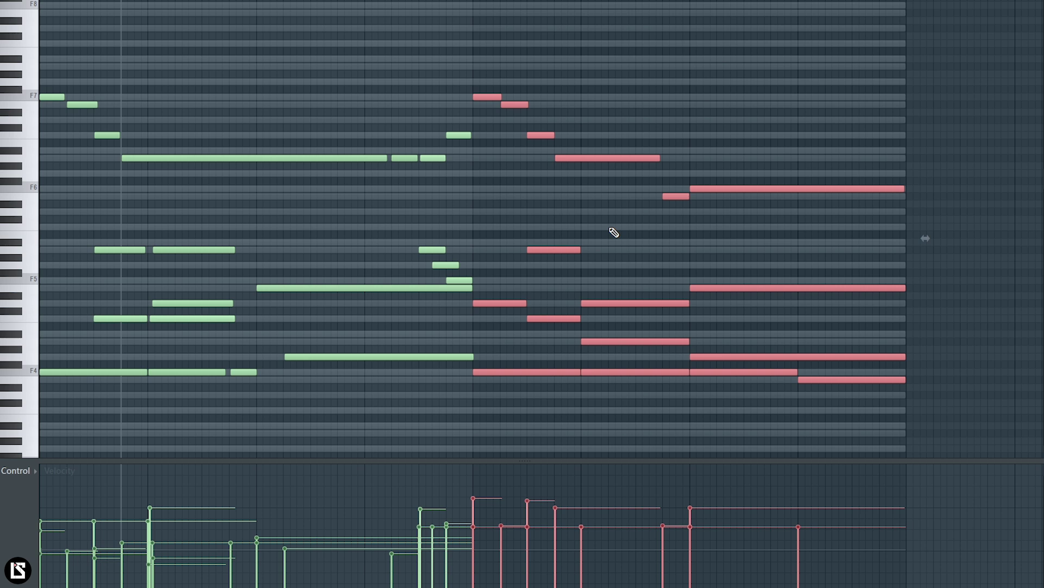
{"action": "key", "text": "ctrl+d"}
{"action": "left_click_drag", "start_coordinate": [64, 158], "coordinate": [389, 391]}
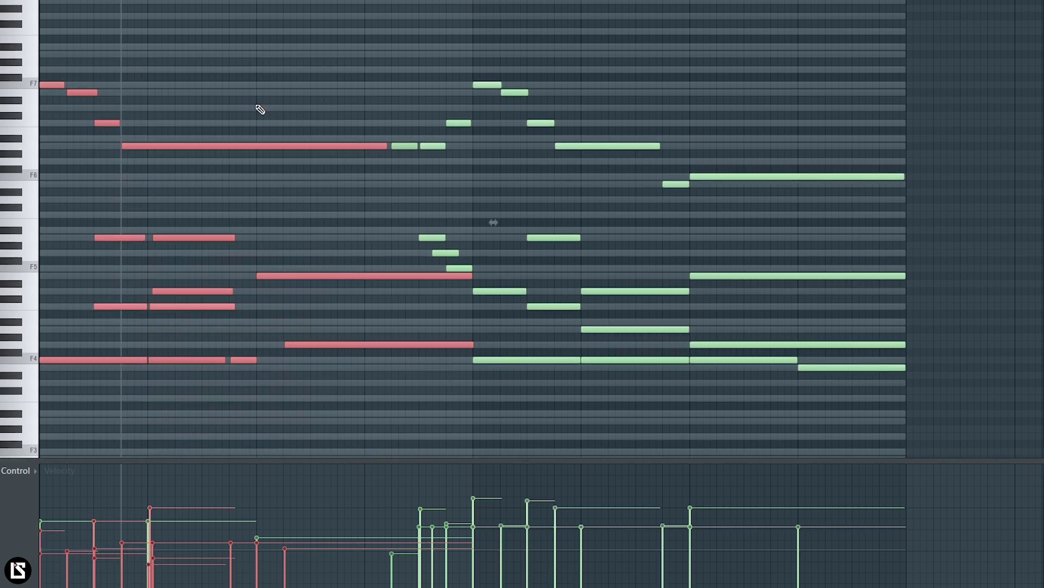
{"action": "left_click_drag", "start_coordinate": [481, 59], "coordinate": [672, 269]}
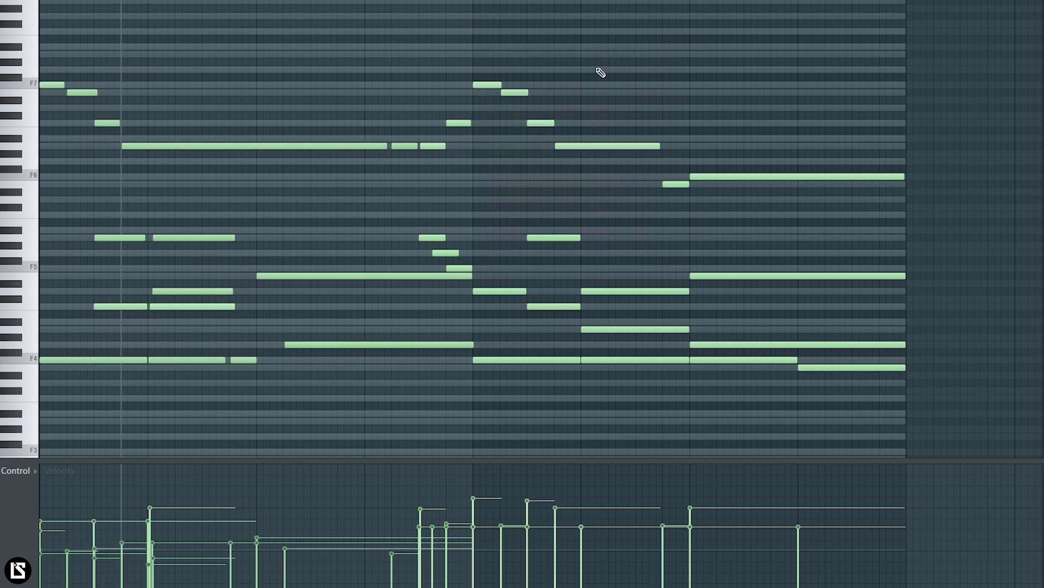
Nudge the G5 slightly earlier and the F5 slightly later at the end of bar 4, lowering their velocities and those of the nearby A6 and C7.
{"action": "scroll", "coordinate": [426, 0], "scroll_direction": "up", "scroll_amount": 5}
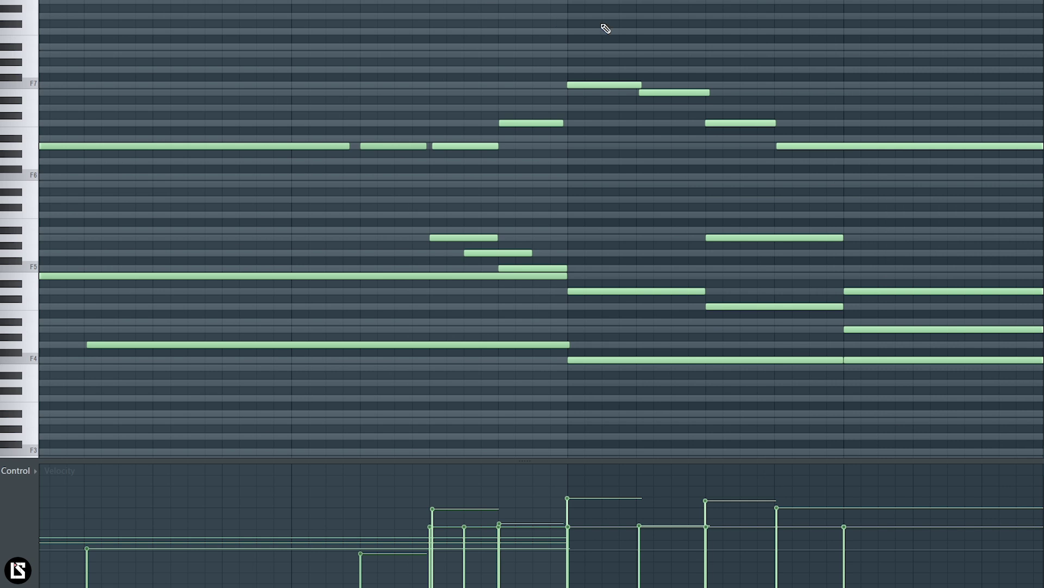
{"action": "scroll", "coordinate": [401, 23], "scroll_direction": "up", "scroll_amount": 5}
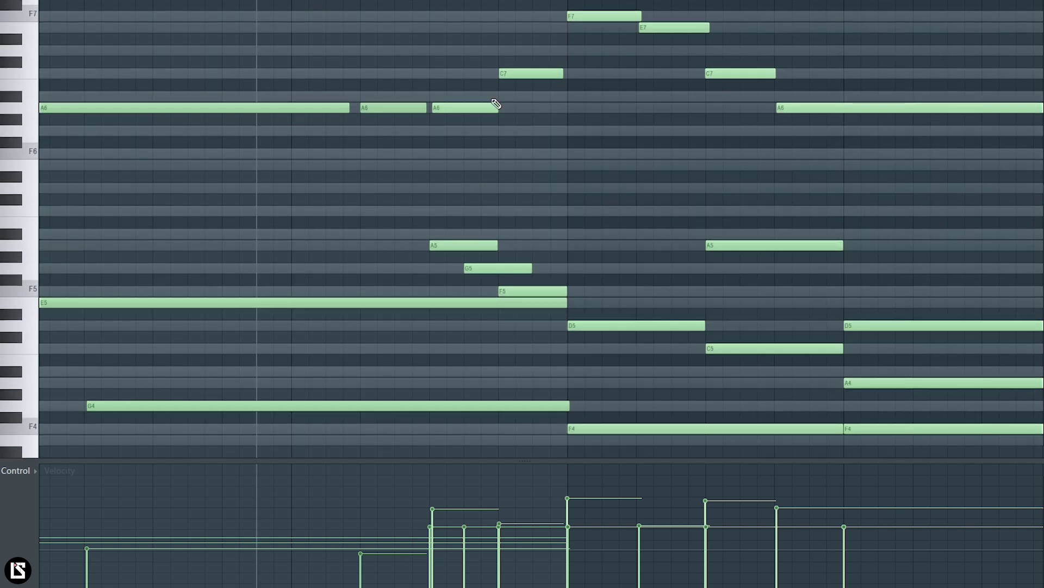
{"action": "scroll", "coordinate": [505, 266], "scroll_direction": "up", "scroll_amount": 3}
{"action": "left_click_drag", "start_coordinate": [374, 229], "coordinate": [527, 290]}
{"action": "left_click", "coordinate": [563, 235]}
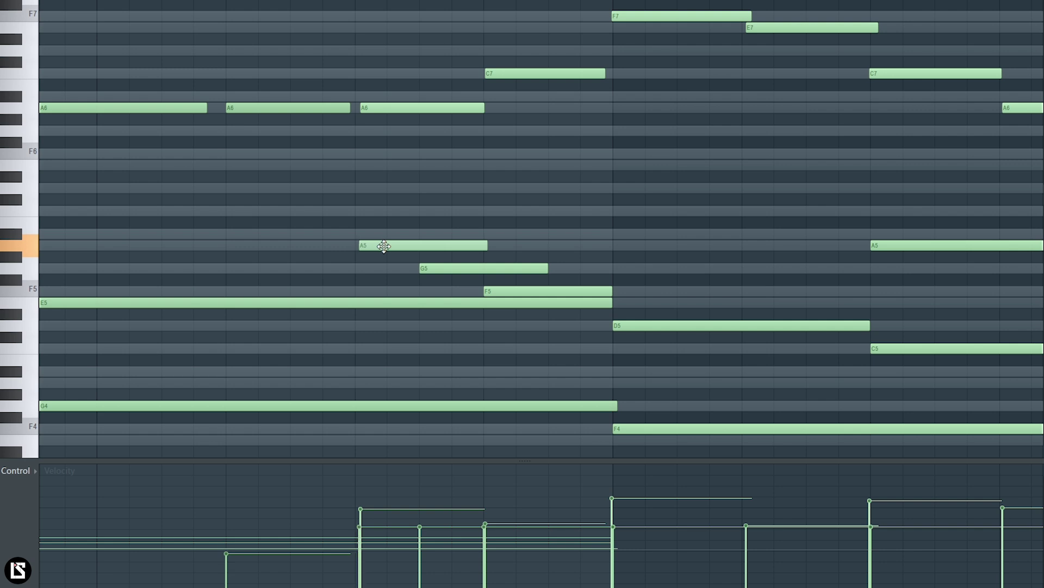
{"action": "left_click_drag", "start_coordinate": [511, 293], "coordinate": [512, 294]}
{"action": "left_click", "coordinate": [499, 287]}
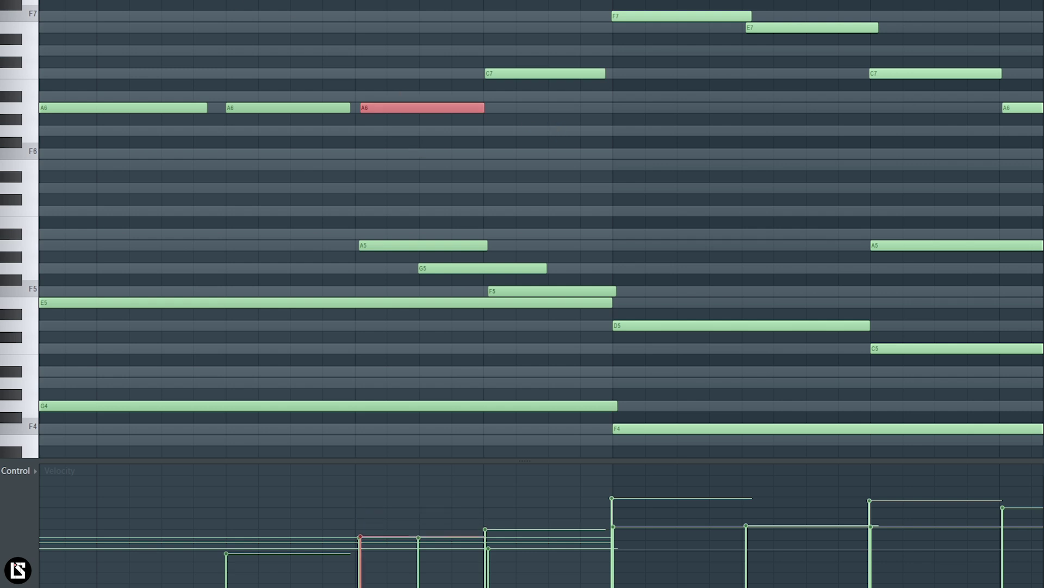
Play back the end of bar 4 and lower the velocities of the short G5 and F5 notes there.
{"action": "scroll", "coordinate": [256, 11], "scroll_direction": "down", "scroll_amount": 1}
{"action": "key", "text": "space"}
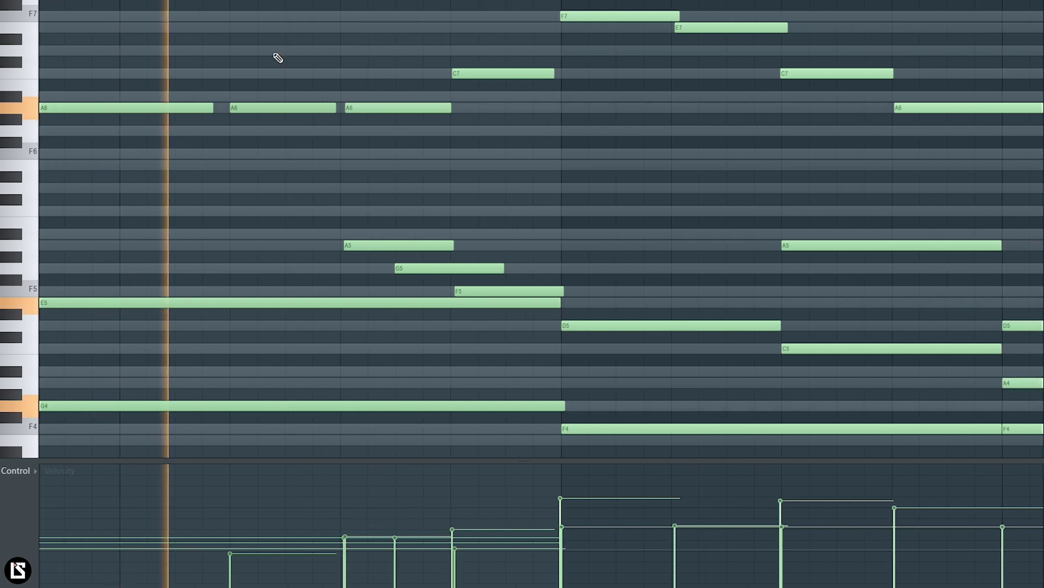
{"action": "key", "text": "space"}
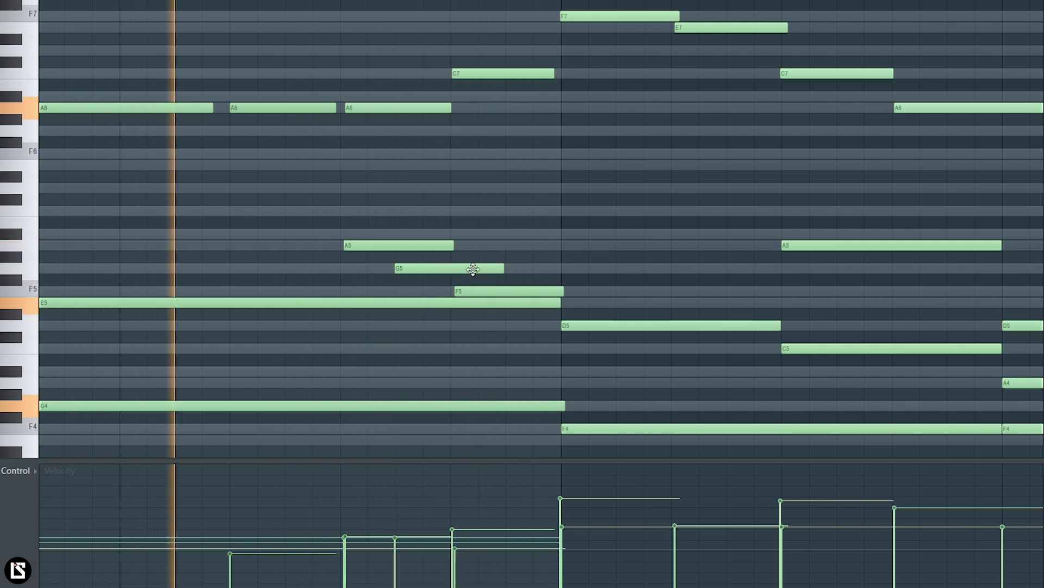
{"action": "left_click", "coordinate": [478, 268], "text": "ctrl"}
{"action": "key", "text": "space"}
{"action": "scroll", "coordinate": [560, 231], "scroll_direction": "down", "scroll_amount": 4}
{"action": "left_click", "coordinate": [546, 215], "text": "ctrl"}
{"action": "key", "text": "space"}
{"action": "left_click", "coordinate": [531, 292], "text": "ctrl"}
{"action": "scroll", "coordinate": [550, 252], "scroll_direction": "down", "scroll_amount": 4}
{"action": "key", "text": "space"}
Lower the velocity of the short A5 near the end of bar 4 and slightly raise that of the nearby C7.
{"action": "left_click", "coordinate": [358, 237], "text": "ctrl"}
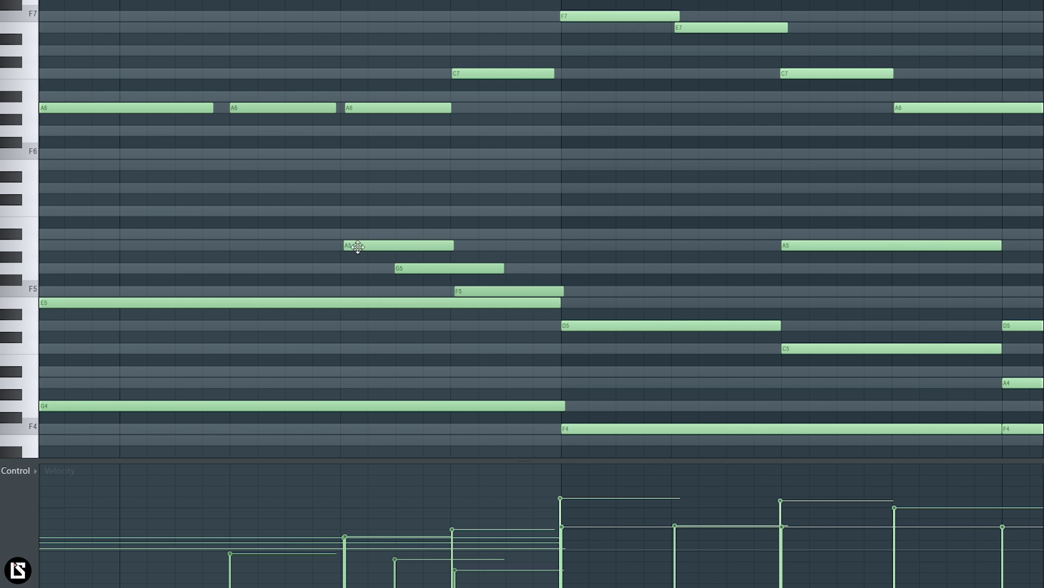
{"action": "key", "text": "space"}
{"action": "left_click", "coordinate": [505, 74]}
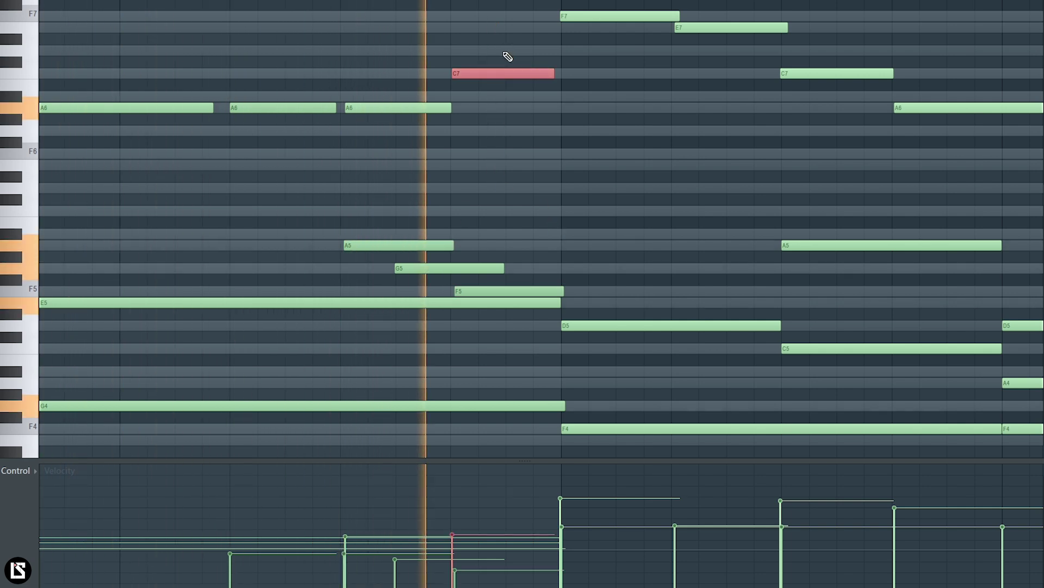
{"action": "scroll", "coordinate": [503, 57], "scroll_direction": "up", "scroll_amount": 4}
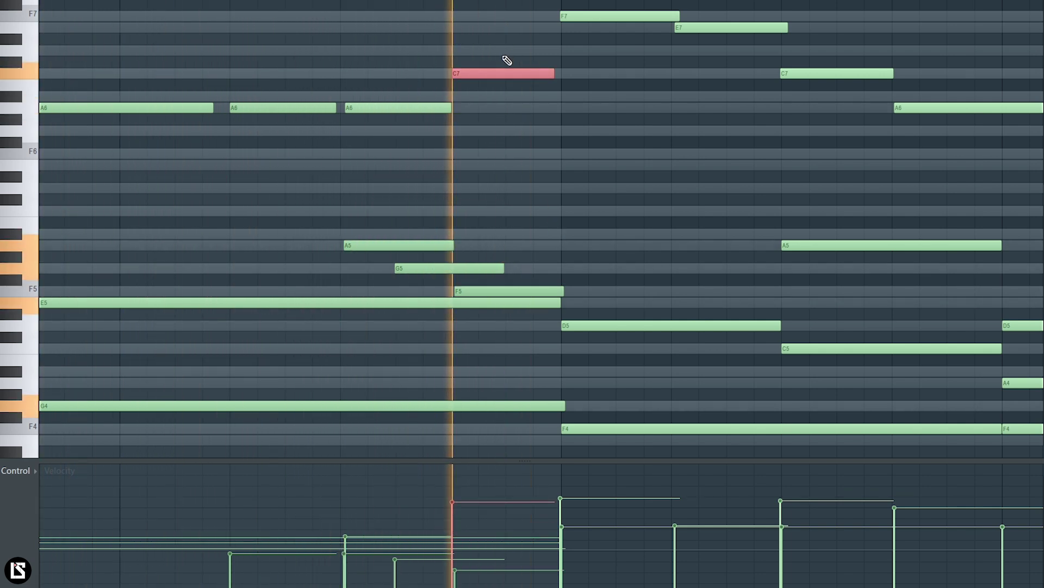
{"action": "scroll", "coordinate": [507, 59], "scroll_direction": "down", "scroll_amount": 6}
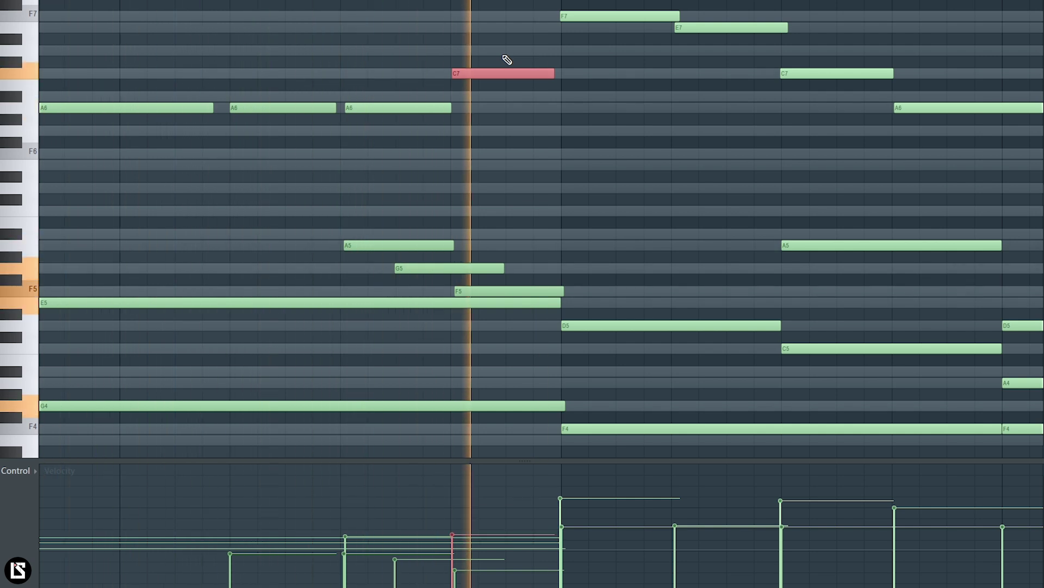
{"action": "key", "text": "space"}
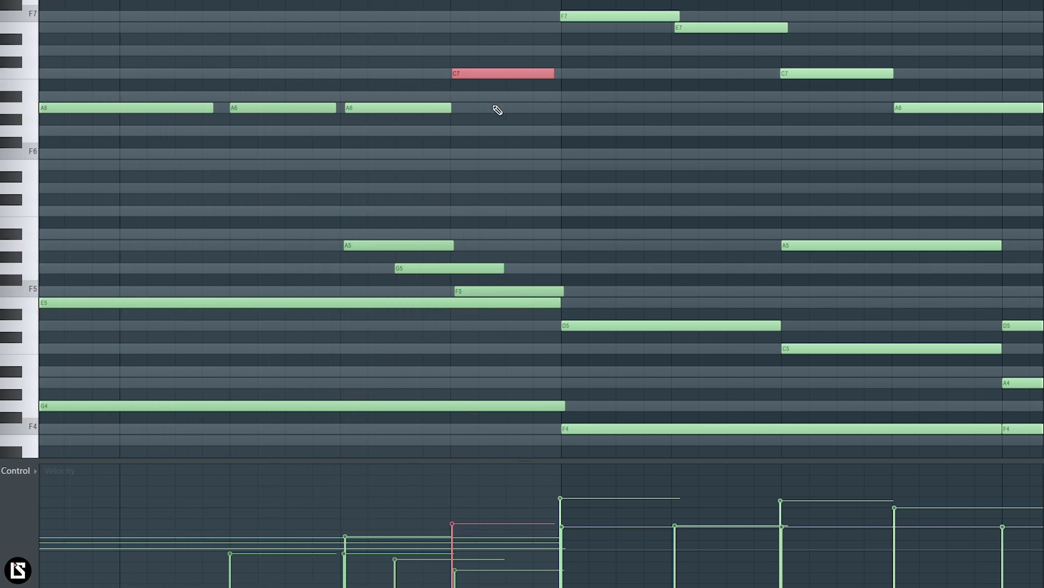
Lower the velocities of the F7, E7 and C7 melody notes in bar 5 and play back the passage.
{"action": "scroll", "coordinate": [404, 3], "scroll_direction": "right", "scroll_amount": 4}
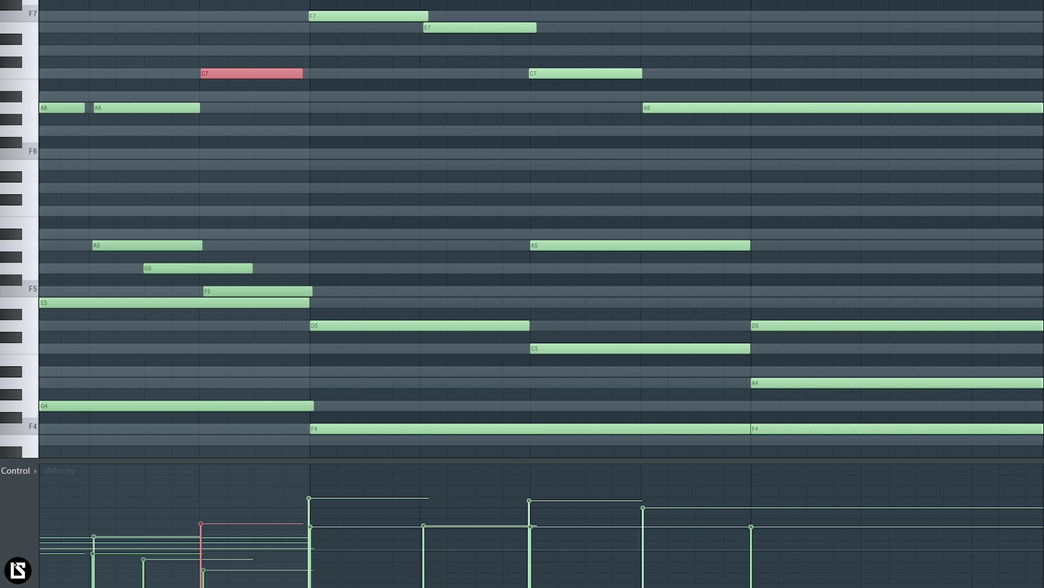
{"action": "scroll", "coordinate": [420, 2], "scroll_direction": "down", "scroll_amount": 3}
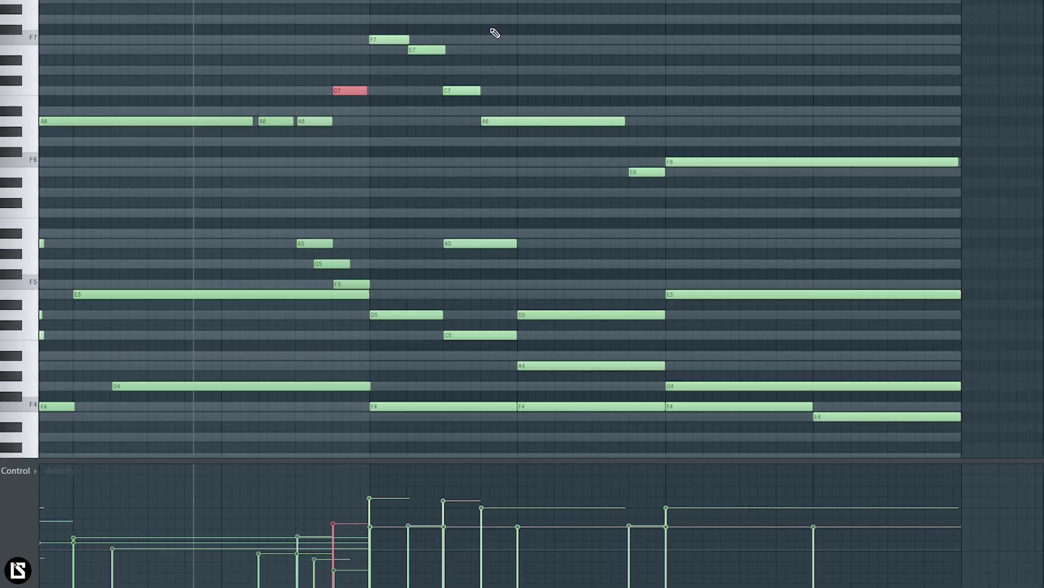
{"action": "scroll", "coordinate": [494, 33], "scroll_direction": "down", "scroll_amount": 2}
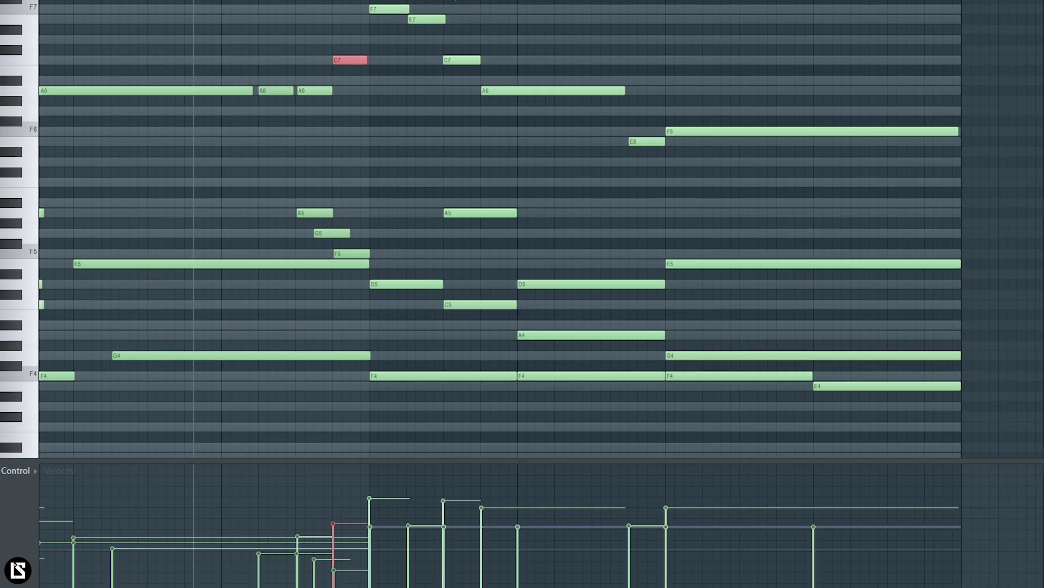
{"action": "scroll", "coordinate": [456, 1], "scroll_direction": "down", "scroll_amount": 4}
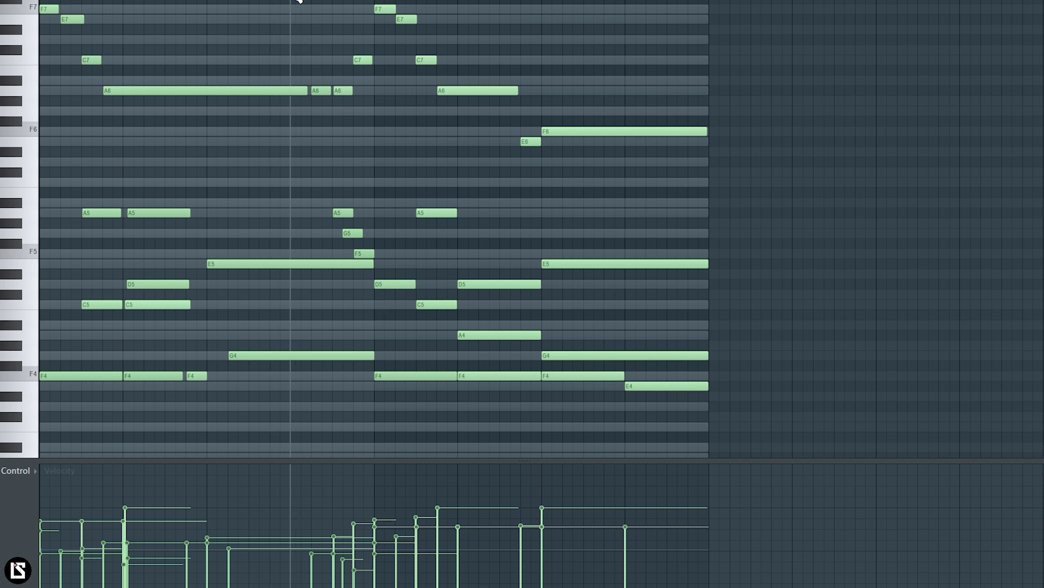
{"action": "key", "text": "space"}
{"action": "scroll", "coordinate": [417, 1], "scroll_direction": "up", "scroll_amount": 3}
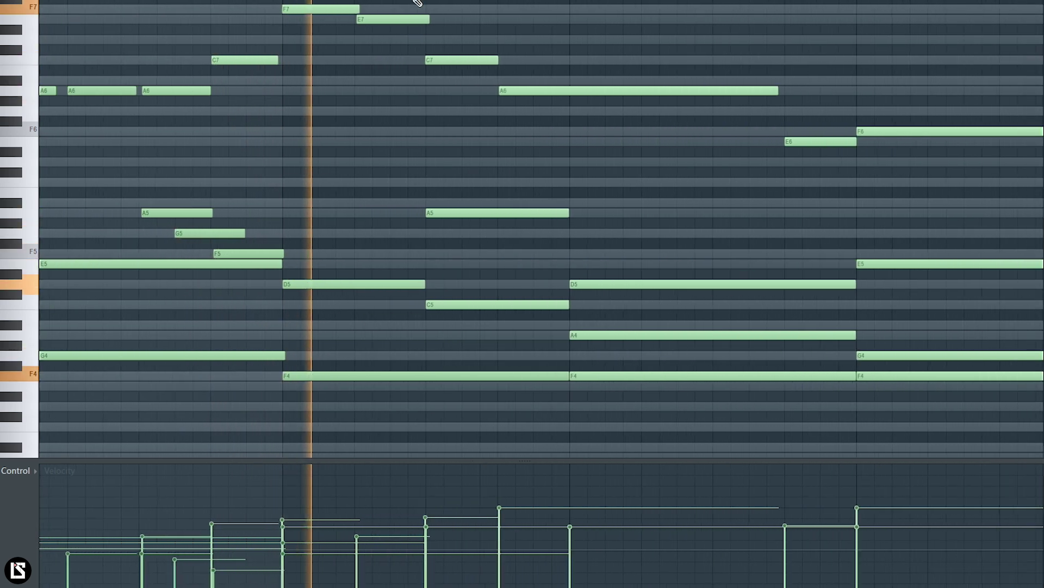
Raise the velocities of the F7, E7 and C7 in bar 5 slightly as a group and play back the second half.
{"action": "left_click_drag", "start_coordinate": [411, 42], "coordinate": [456, 69]}
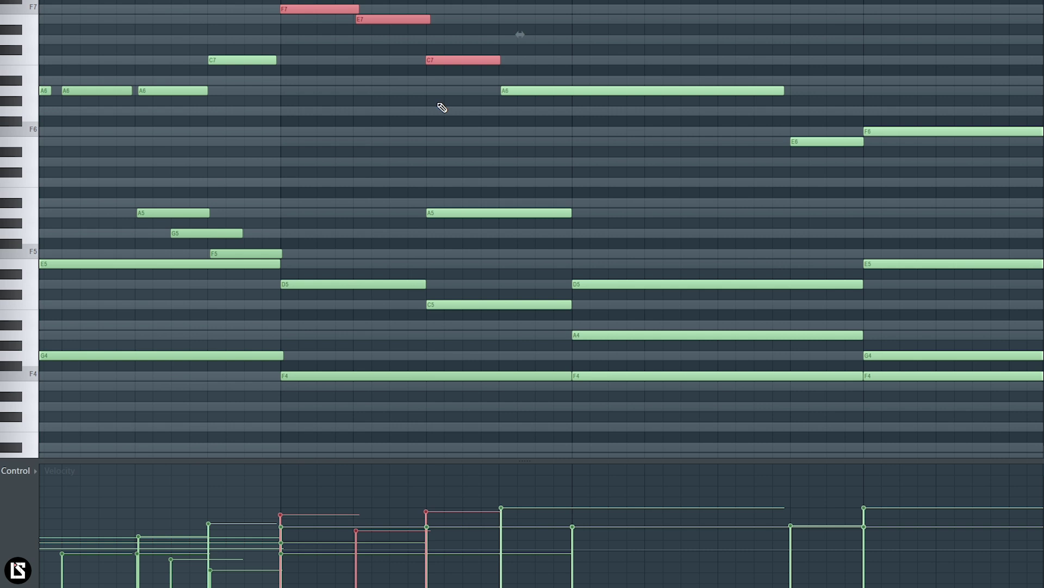
{"action": "left_click_drag", "start_coordinate": [376, 20], "coordinate": [374, 21]}
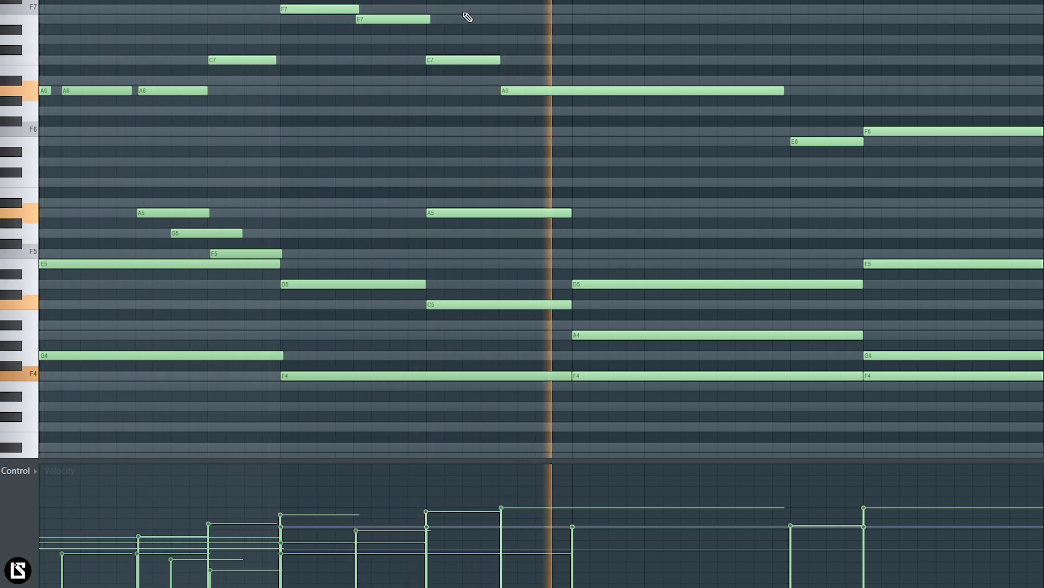
{"action": "left_click_drag", "start_coordinate": [613, 31], "coordinate": [376, 0]}
{"action": "scroll", "coordinate": [363, 2], "scroll_direction": "down", "scroll_amount": 3}
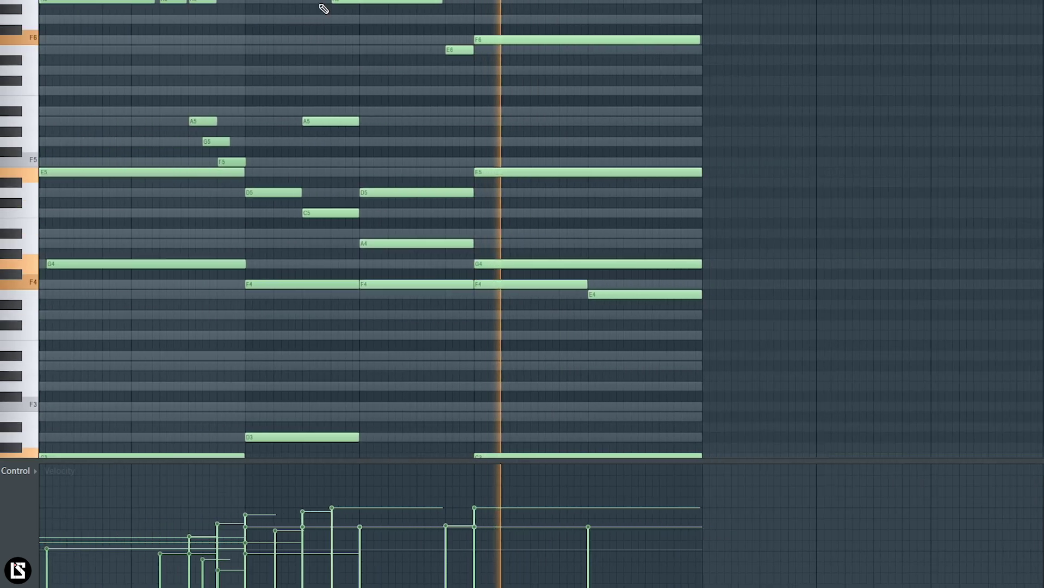
{"action": "scroll", "coordinate": [244, 38], "scroll_direction": "up", "scroll_amount": 4}
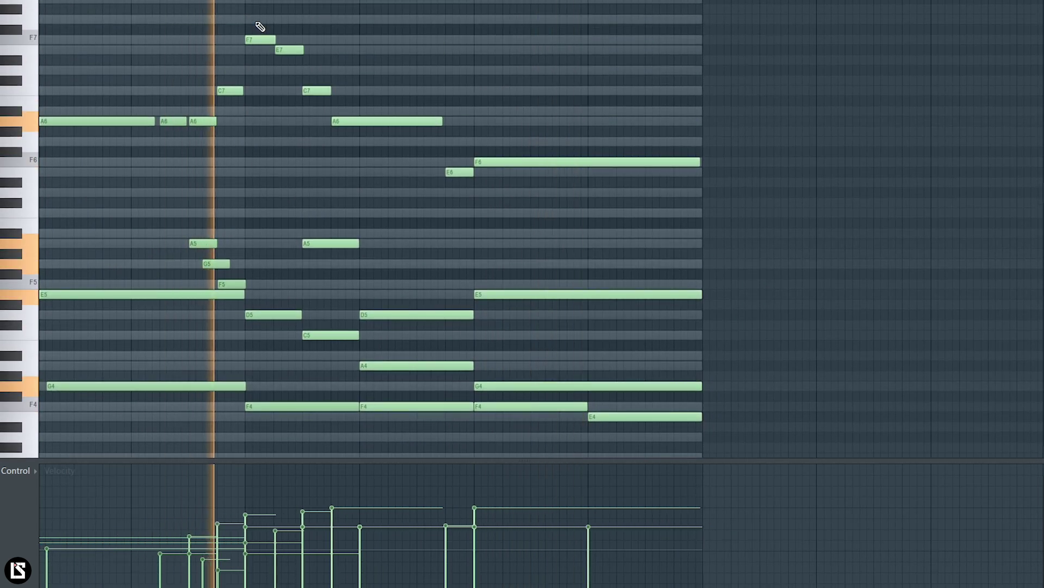
{"action": "scroll", "coordinate": [277, 207], "scroll_direction": "down", "scroll_amount": 2}
{"action": "key", "text": "space"}
Raise the velocities of the D5 and C5 chord notes in bar 5 together and listen to the result.
{"action": "left_click_drag", "start_coordinate": [276, 229], "coordinate": [284, 283], "text": "ctrl"}
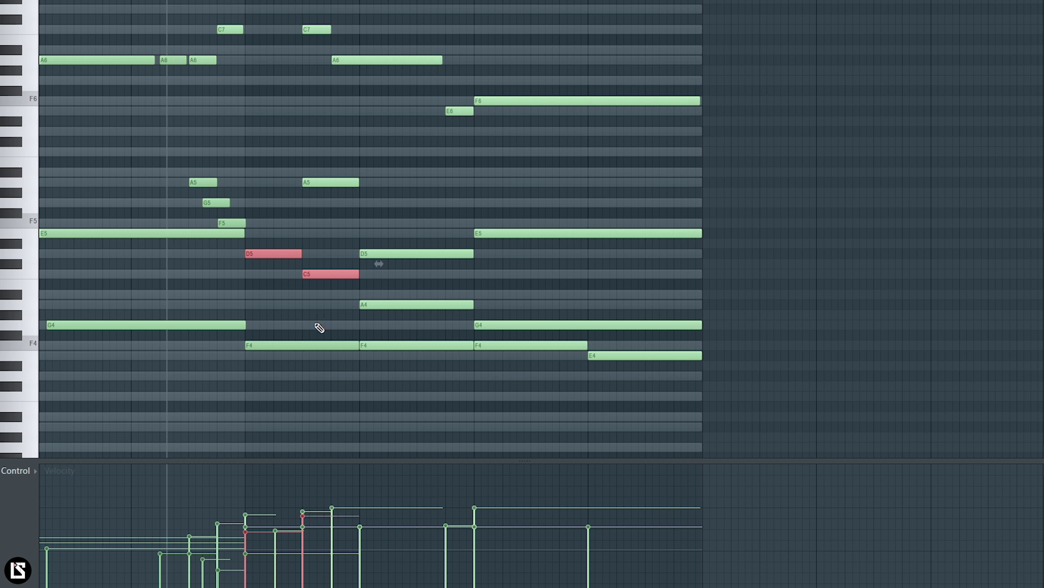
{"action": "left_click", "coordinate": [316, 324], "text": "ctrl"}
{"action": "key", "text": "space"}
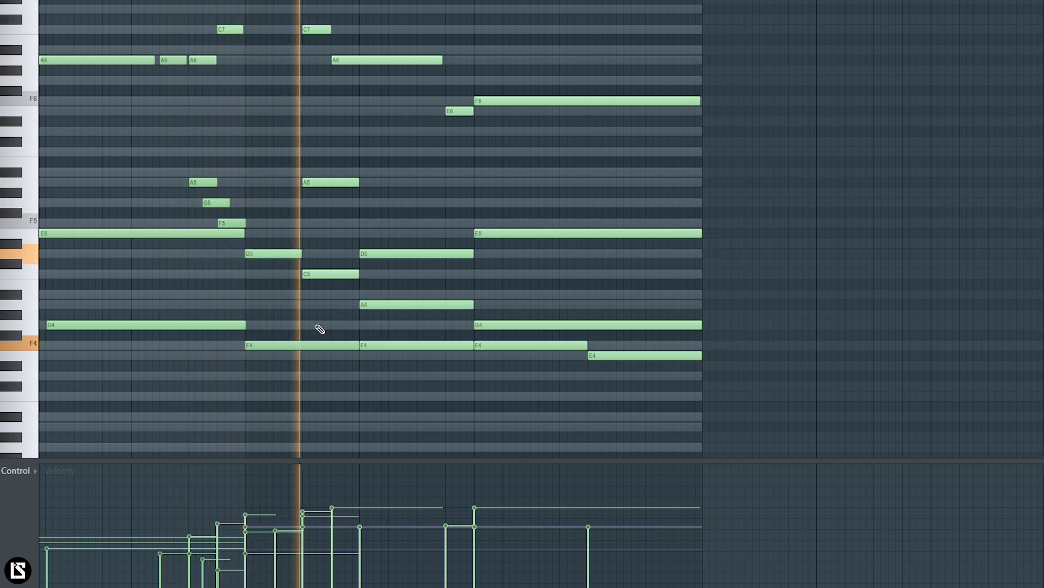
{"action": "key", "text": "space"}
Lower the velocities of the long A6 starting in bar 5 and of the D5 and A4 chord notes in bar 6.
{"action": "key", "text": "space"}
{"action": "scroll", "coordinate": [311, 2], "scroll_direction": "up", "scroll_amount": 4}
{"action": "key", "text": "space"}
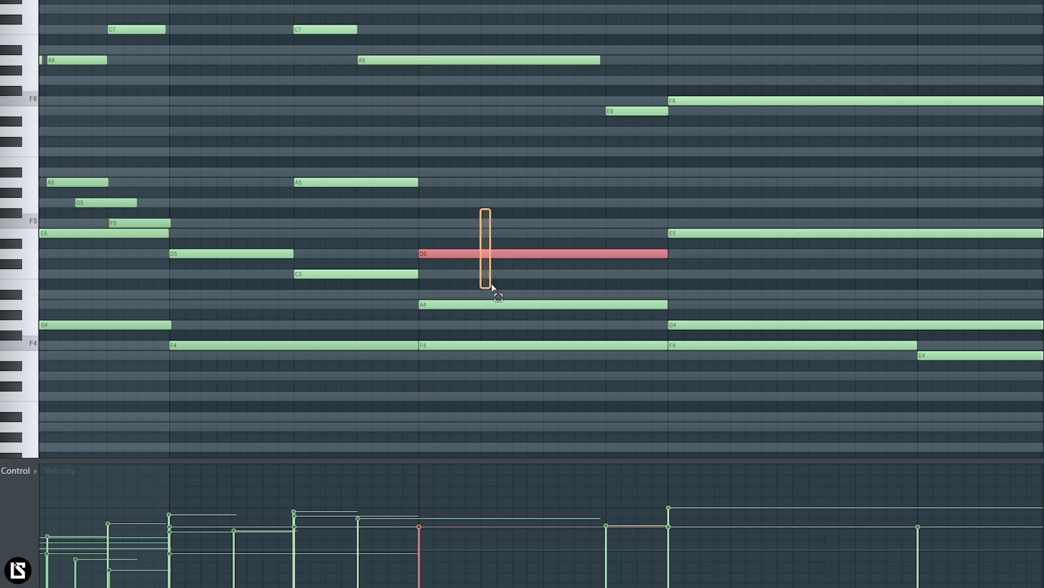
{"action": "key", "text": "space"}
{"action": "left_click_drag", "start_coordinate": [483, 295], "coordinate": [485, 313], "text": "ctrl"}
{"action": "scroll", "coordinate": [483, 210], "scroll_direction": "down", "scroll_amount": 2}
{"action": "left_click", "coordinate": [492, 265], "text": "ctrl"}
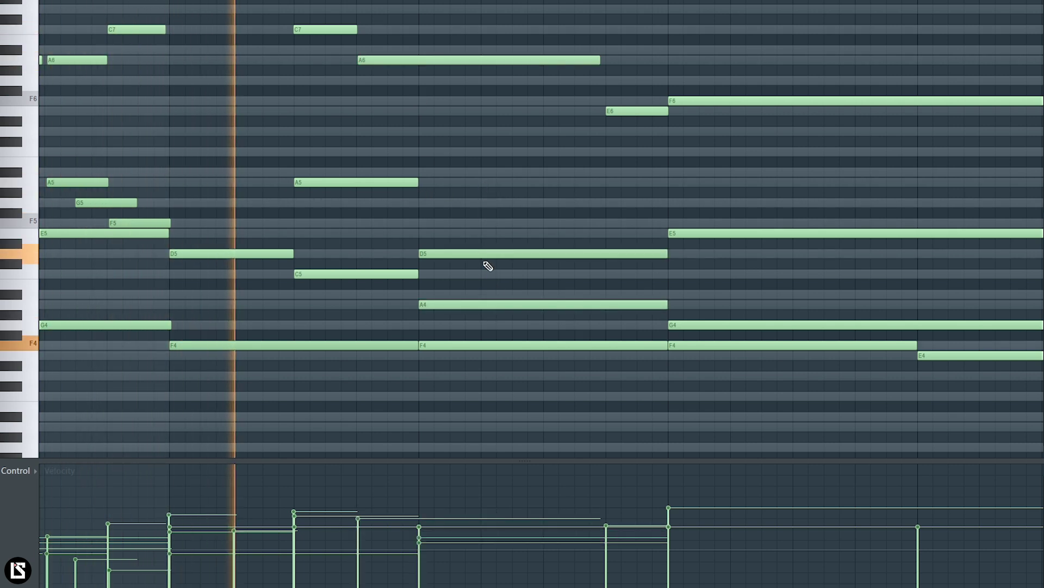
Nudge the D5 in bar 6 slightly later, play it back, and raise the velocities of that D5 and the A4.
{"action": "left_click_drag", "start_coordinate": [459, 254], "coordinate": [461, 254], "text": "alt"}
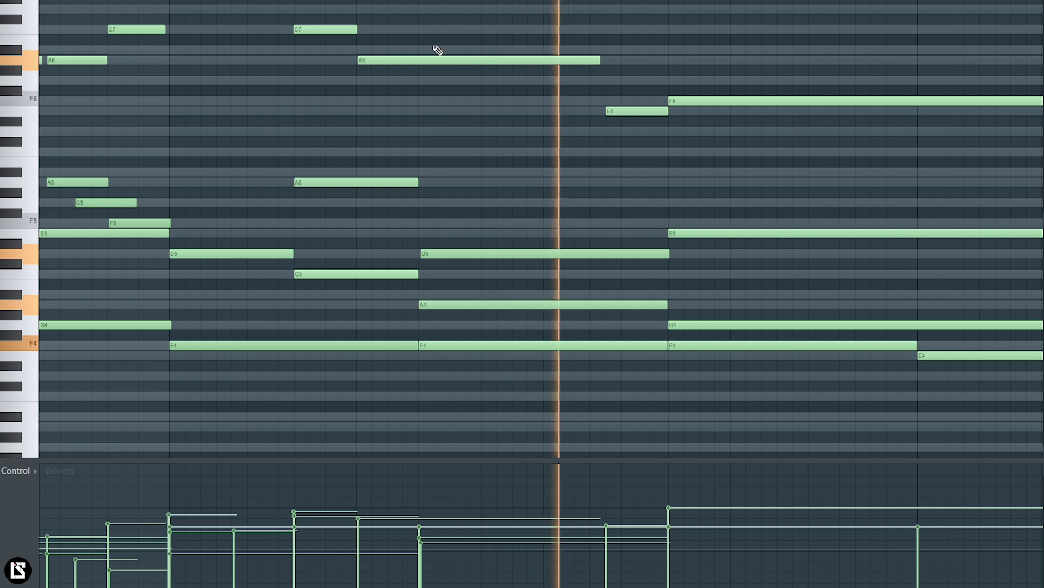
{"action": "key", "text": "space"}
{"action": "scroll", "coordinate": [469, 212], "scroll_direction": "up", "scroll_amount": 2}
{"action": "left_click_drag", "start_coordinate": [459, 241], "coordinate": [461, 316], "text": "ctrl"}
{"action": "scroll", "coordinate": [468, 183], "scroll_direction": "up", "scroll_amount": 1}
{"action": "left_click", "coordinate": [469, 180], "text": "ctrl"}
{"action": "key", "text": "space"}
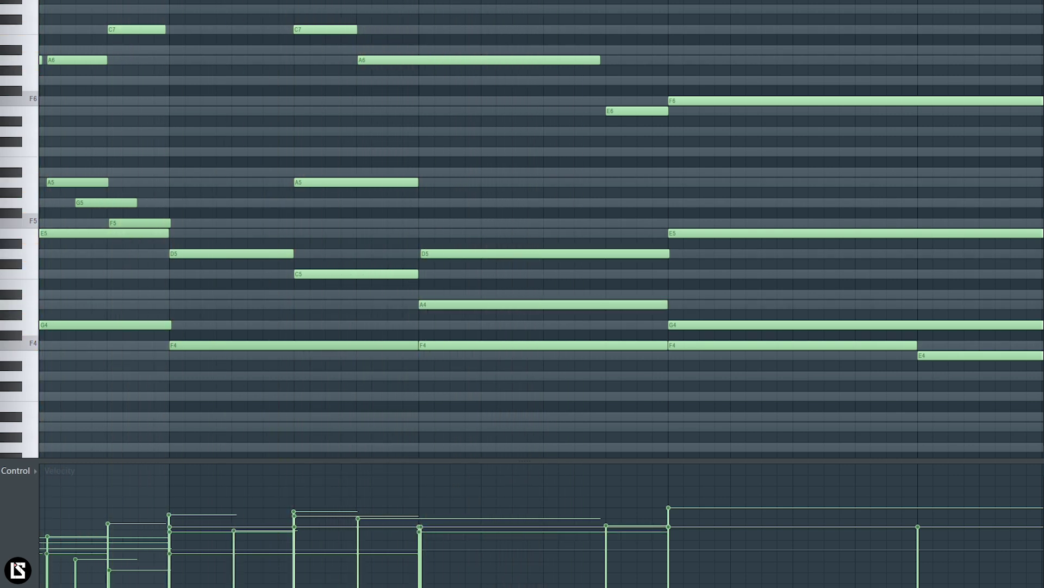
Move the D5 back to the start of bar 6 and raise the velocities of the D5 and A4 further.
{"action": "scroll", "coordinate": [435, 179], "scroll_direction": "up", "scroll_amount": 3}
{"action": "scroll", "coordinate": [450, 200], "scroll_direction": "up", "scroll_amount": 2}
{"action": "left_click_drag", "start_coordinate": [431, 257], "coordinate": [408, 256]}
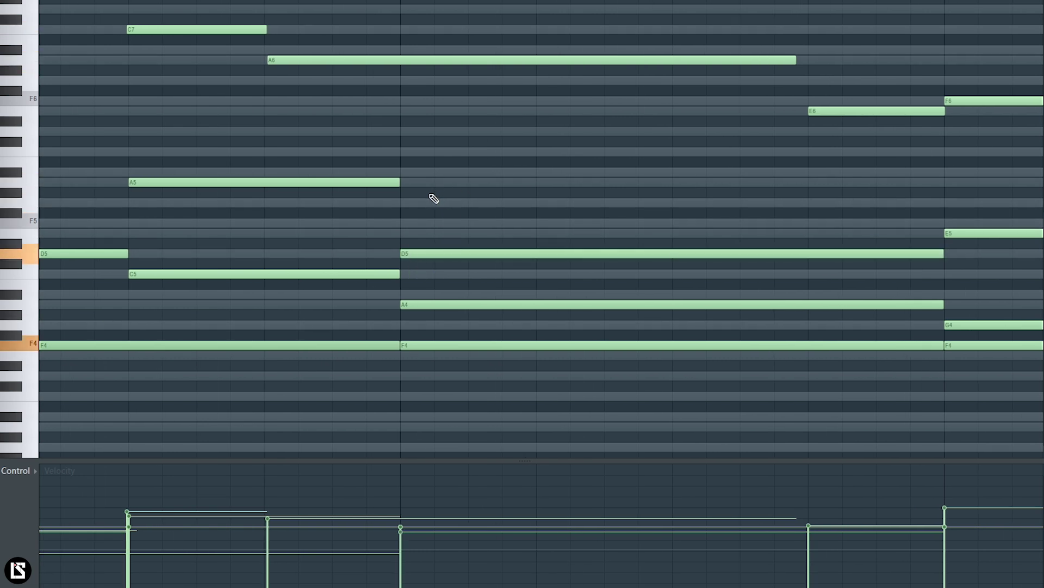
{"action": "key", "text": "space"}
{"action": "key", "text": "space"}
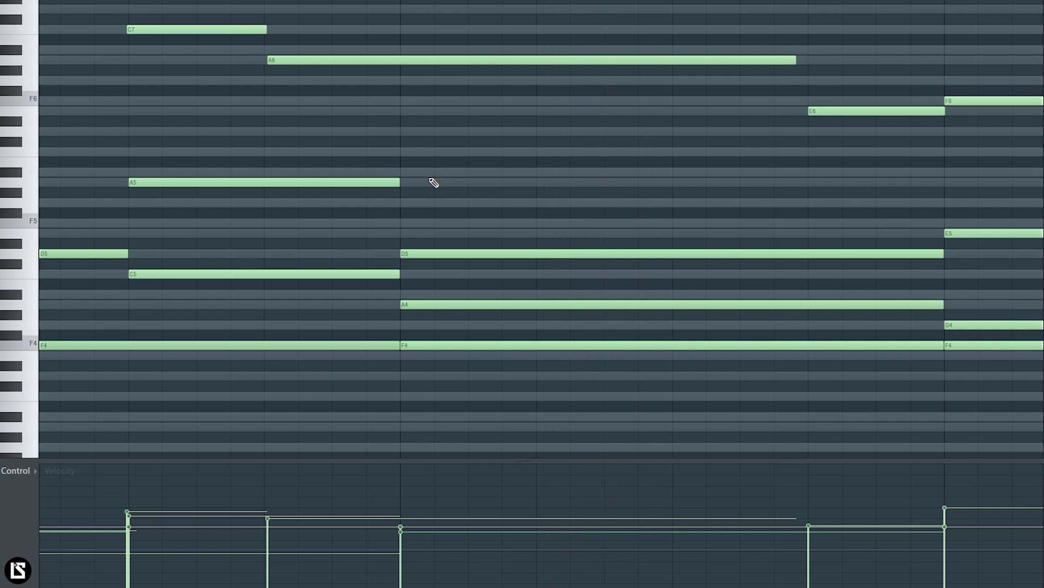
{"action": "left_click_drag", "start_coordinate": [445, 190], "coordinate": [456, 367]}
{"action": "left_click_drag", "start_coordinate": [480, 208], "coordinate": [482, 312]}
{"action": "key", "text": "space"}
{"action": "key", "text": "ctrl+d"}
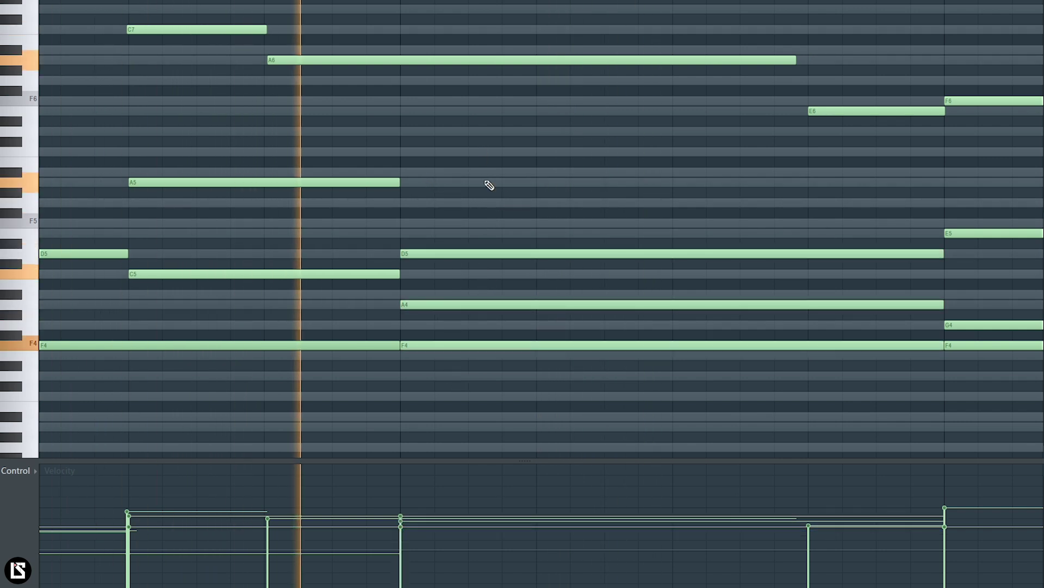
Lower the velocities of the E6 ending bar 6 and the E5 in bar 7, and nudge the long F6 slightly later.
{"action": "scroll", "coordinate": [430, 2], "scroll_direction": "down", "scroll_amount": 4}
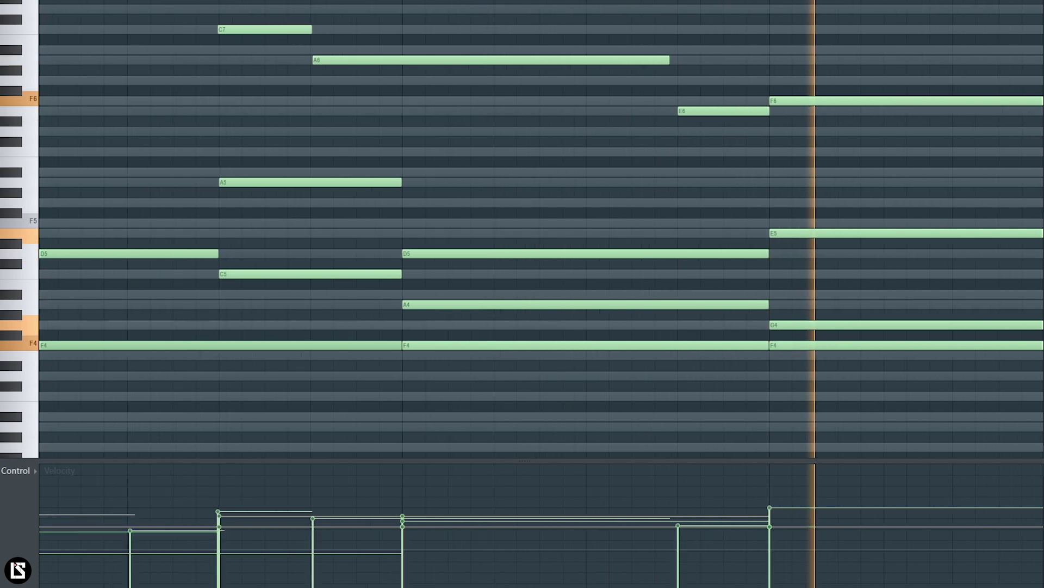
{"action": "key", "text": "space"}
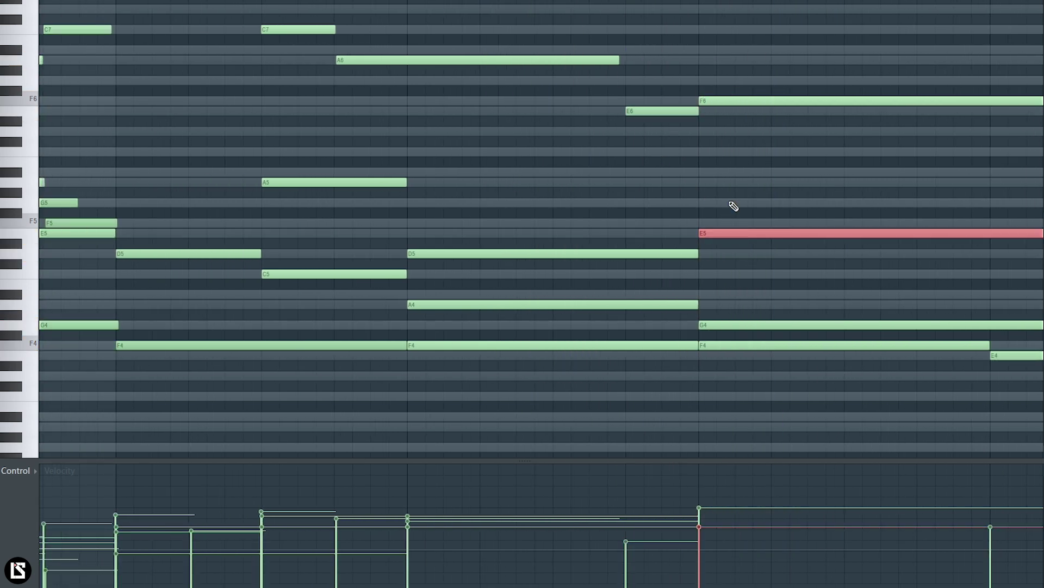
{"action": "scroll", "coordinate": [370, 94], "scroll_direction": "right", "scroll_amount": 5}
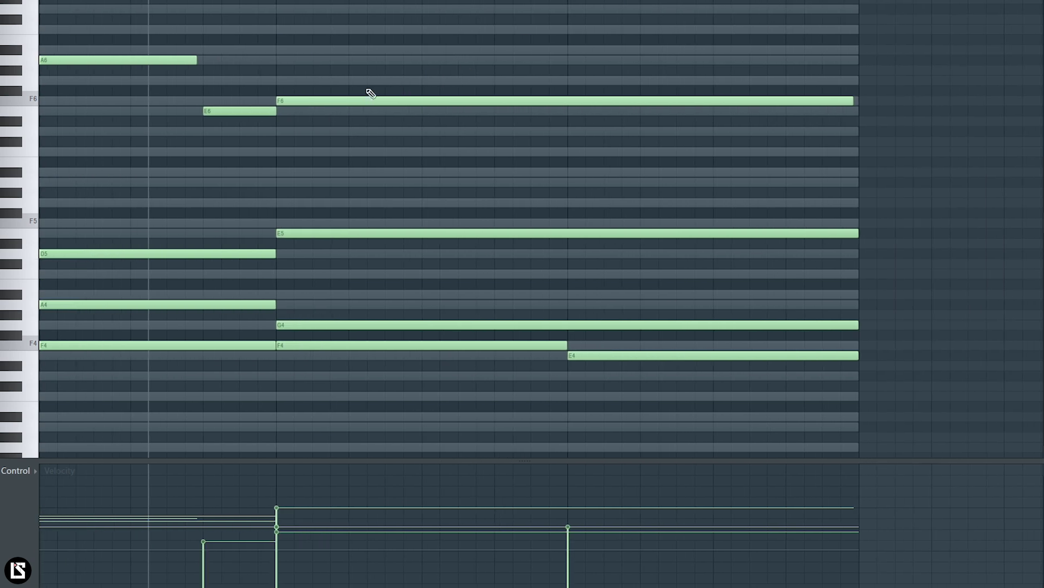
{"action": "key", "text": "space"}
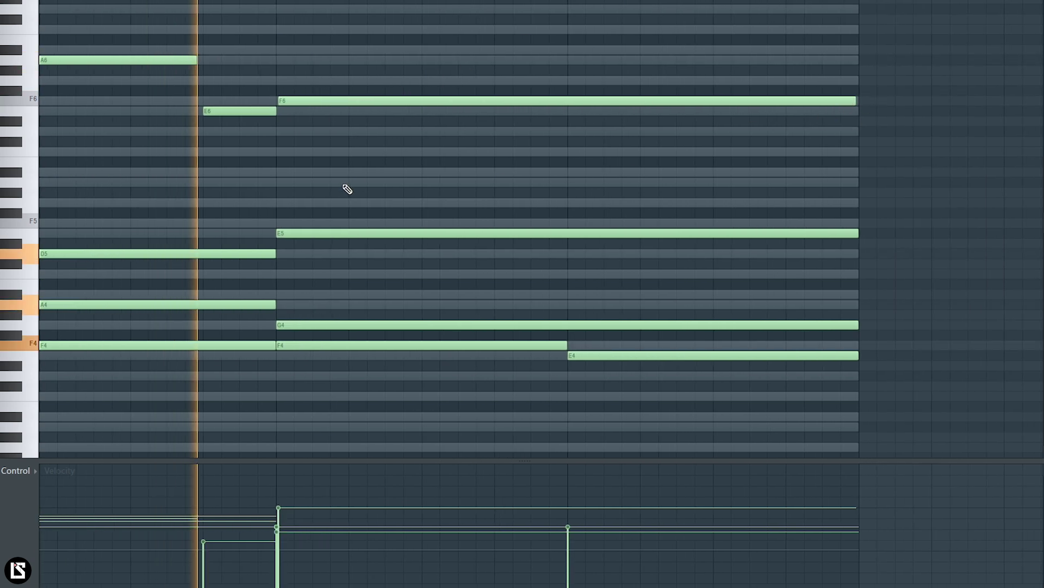
{"action": "key", "text": "space"}
{"action": "key", "text": "space"}
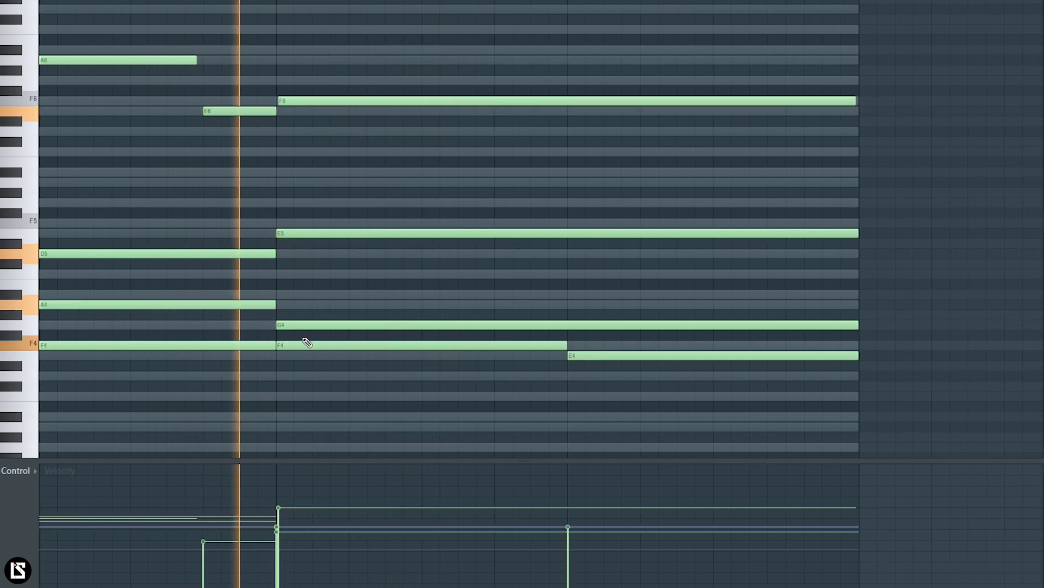
{"action": "key", "text": "space"}
Lower the velocities of the F4 in bar 7 and the E4 in bar 8.
{"action": "scroll", "coordinate": [321, 352], "scroll_direction": "down", "scroll_amount": 3}
{"action": "scroll", "coordinate": [427, 251], "scroll_direction": "down", "scroll_amount": 1}
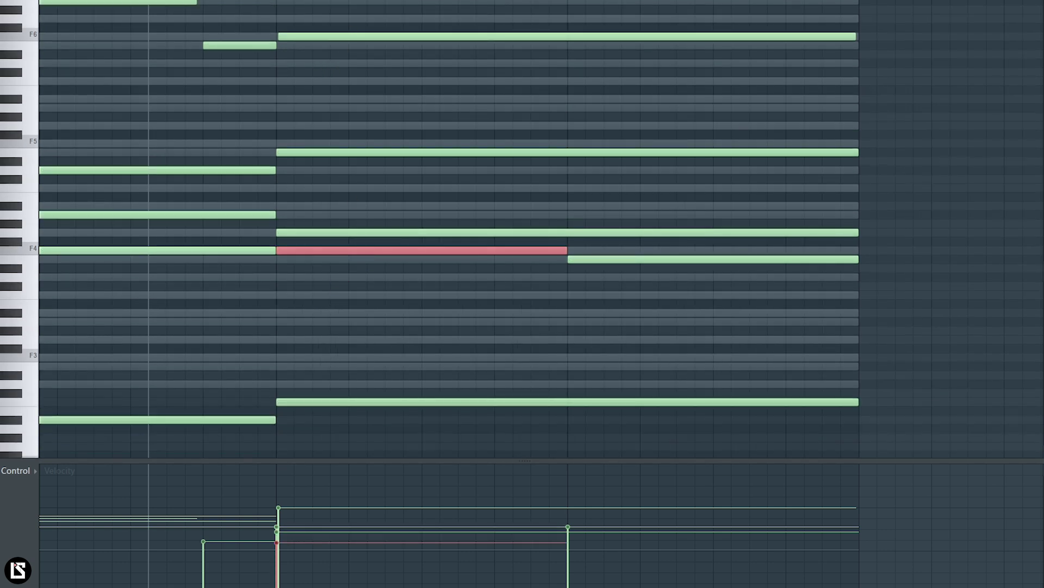
{"action": "scroll", "coordinate": [289, 1], "scroll_direction": "up", "scroll_amount": 1}
{"action": "scroll", "coordinate": [490, 218], "scroll_direction": "up", "scroll_amount": 1}
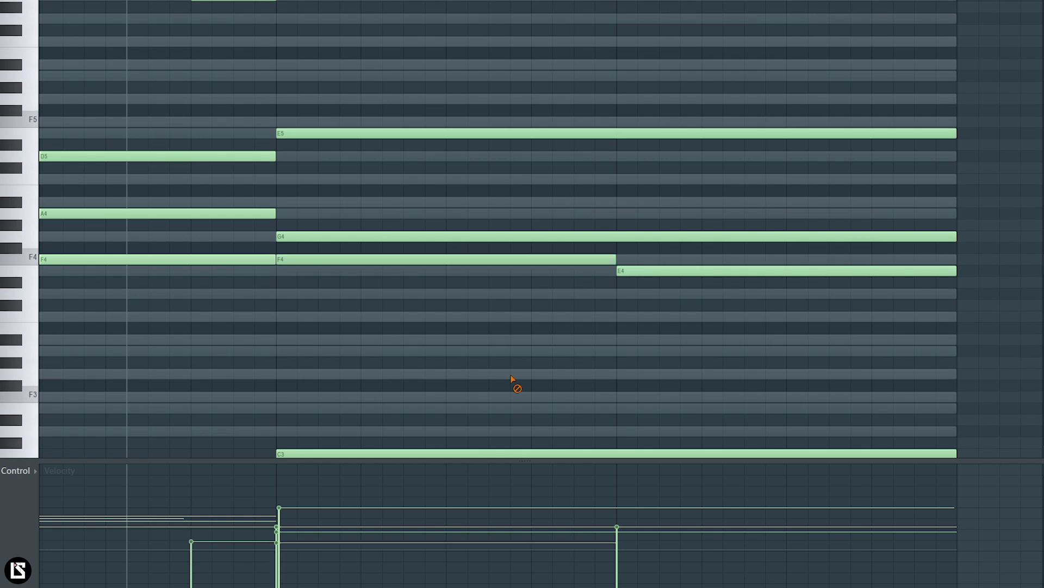
{"action": "key", "text": "space"}
{"action": "left_click_drag", "start_coordinate": [654, 262], "coordinate": [668, 305]}
{"action": "scroll", "coordinate": [668, 305], "scroll_direction": "down", "scroll_amount": 1}
{"action": "key", "text": "space"}
Lower the velocity of the F4 in bar 7 further and play back the change.
{"action": "left_click_drag", "start_coordinate": [348, 245], "coordinate": [357, 306]}
{"action": "scroll", "coordinate": [357, 305], "scroll_direction": "down", "scroll_amount": 2}
{"action": "key", "text": "space"}
{"action": "left_click", "coordinate": [357, 306], "text": "ctrl"}
{"action": "key", "text": "space"}
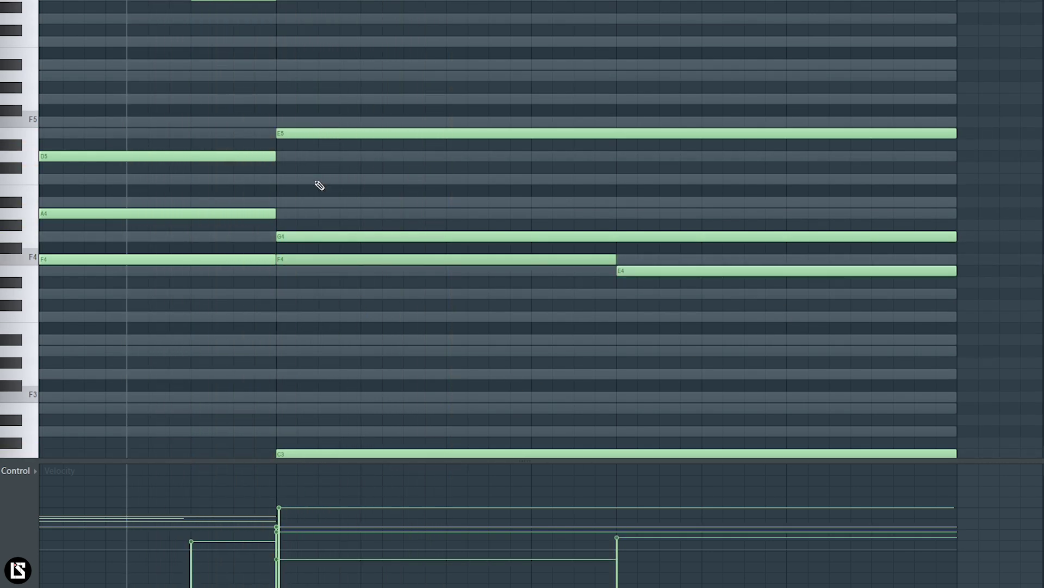
Lower the velocity of the long F6 starting in bar 7 and play back the end of the pattern.
{"action": "scroll", "coordinate": [329, 163], "scroll_direction": "up", "scroll_amount": 3}
{"action": "key", "text": "space"}
{"action": "key", "text": "space"}
{"action": "left_click", "coordinate": [322, 78]}
{"action": "right_click", "coordinate": [328, 75]}
{"action": "left_click_drag", "start_coordinate": [333, 73], "coordinate": [337, 141]}
{"action": "key", "text": "space"}
{"action": "left_click", "coordinate": [337, 141], "text": "ctrl"}
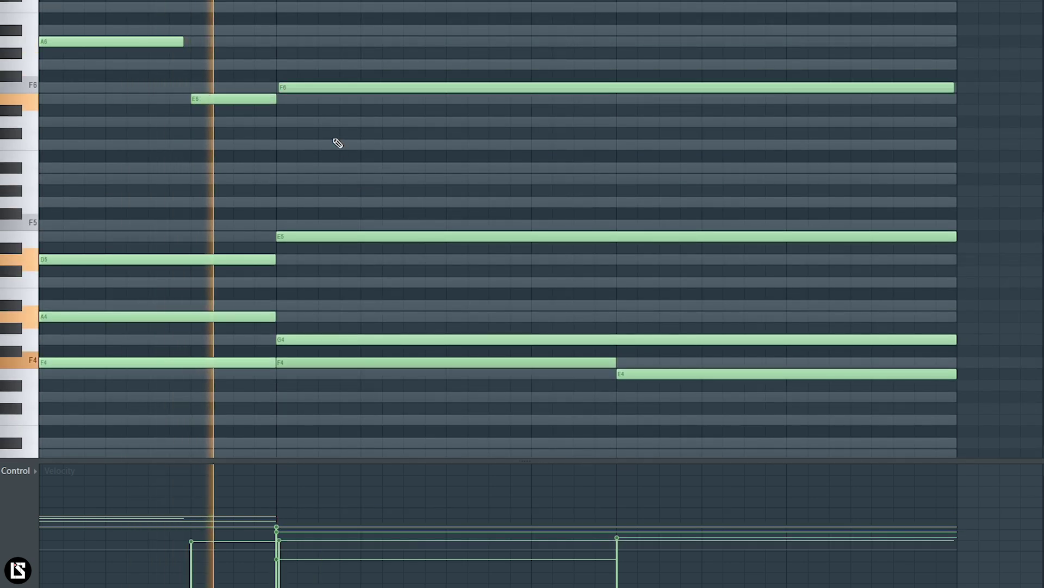
{"action": "scroll", "coordinate": [276, 1], "scroll_direction": "down", "scroll_amount": 2}
{"action": "scroll", "coordinate": [277, 1], "scroll_direction": "down", "scroll_amount": 1}
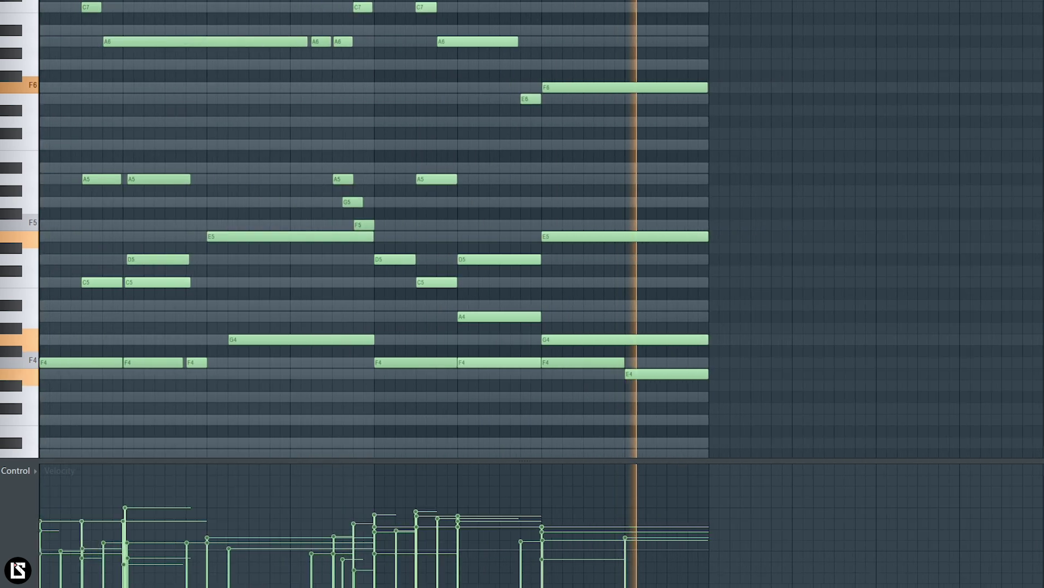
Lower the velocity of the E4 in bar 8 well below the other notes of the closing chord.
{"action": "key", "text": "space"}
{"action": "key", "text": "space"}
{"action": "left_click_drag", "start_coordinate": [655, 362], "coordinate": [661, 408]}
{"action": "scroll", "coordinate": [661, 406], "scroll_direction": "down", "scroll_amount": 3}
{"action": "left_click", "coordinate": [657, 402], "text": "ctrl"}
{"action": "scroll", "coordinate": [646, 374], "scroll_direction": "up", "scroll_amount": 1}
{"action": "left_click_drag", "start_coordinate": [641, 347], "coordinate": [648, 390]}
{"action": "key", "text": "space"}
{"action": "key", "text": "space"}
{"action": "scroll", "coordinate": [649, 390], "scroll_direction": "down", "scroll_amount": 3}
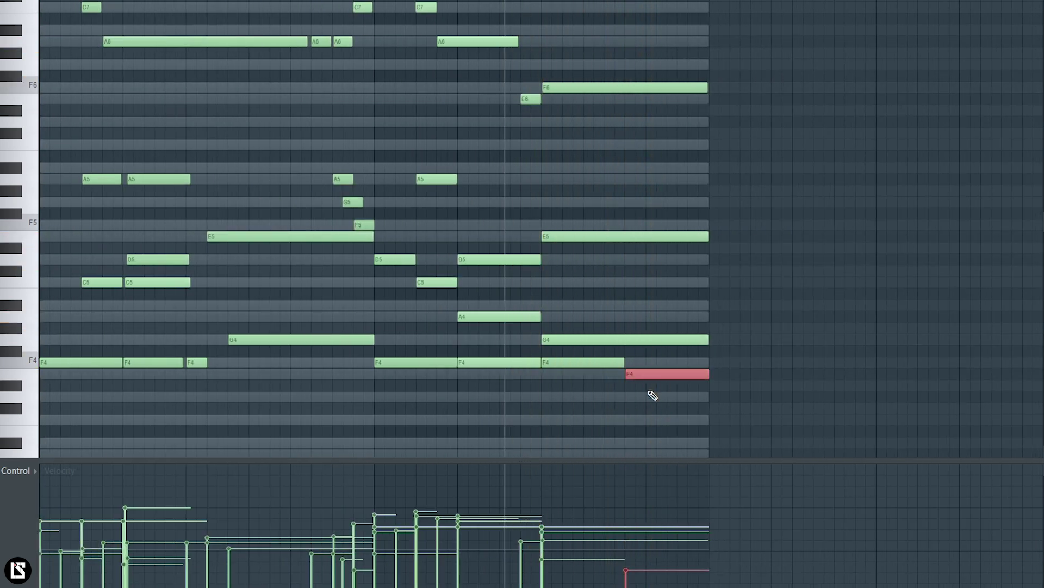
{"action": "left_click", "coordinate": [648, 411], "text": "ctrl"}
Play back the last bars of the pattern to check the softened E4 in bar 8.
{"action": "key", "text": "space"}
{"action": "key", "text": "space"}
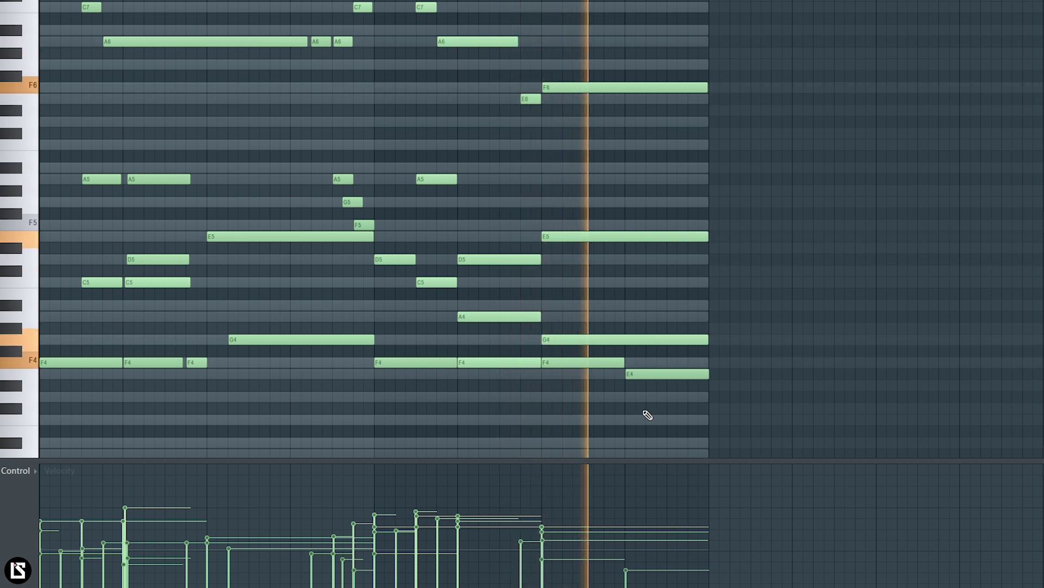
{"action": "key", "text": "space"}
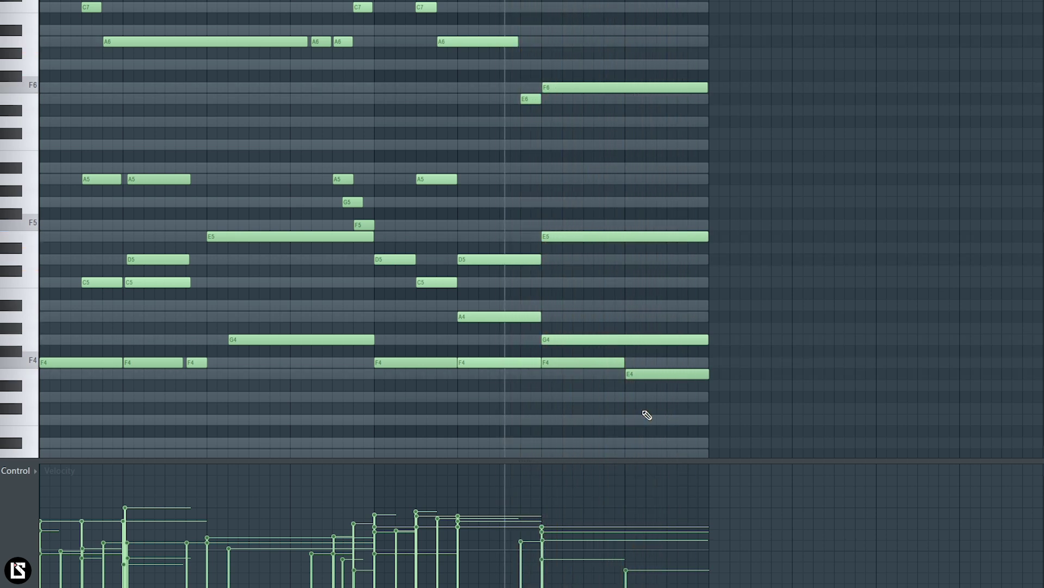
{"action": "key", "text": "space"}
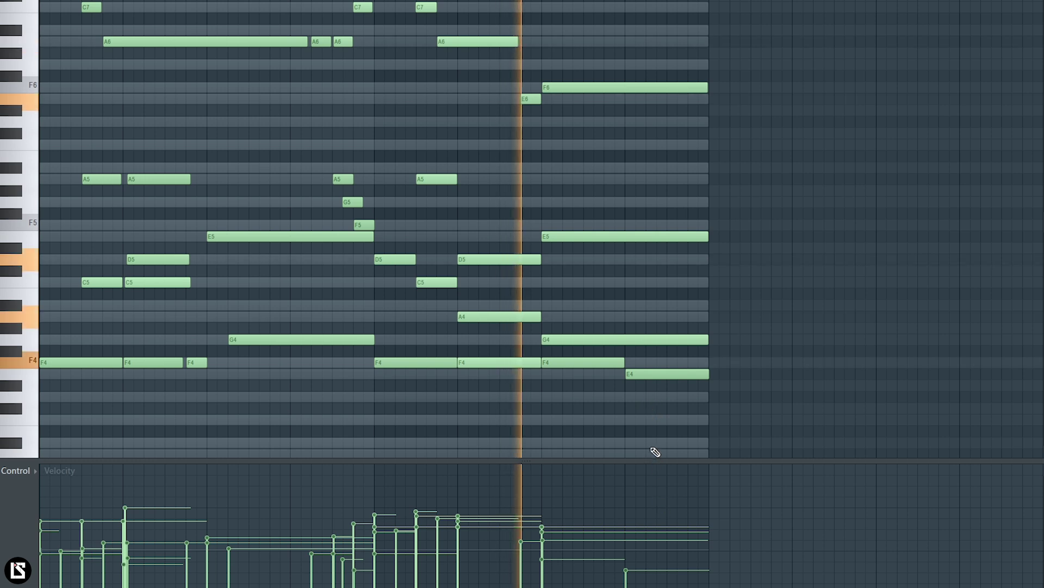
Bring the E4 in bar 8 back to its louder velocity and play back the ending for comparison.
{"action": "key", "text": "space"}
{"action": "left_click", "coordinate": [645, 371]}
{"action": "key", "text": "space"}
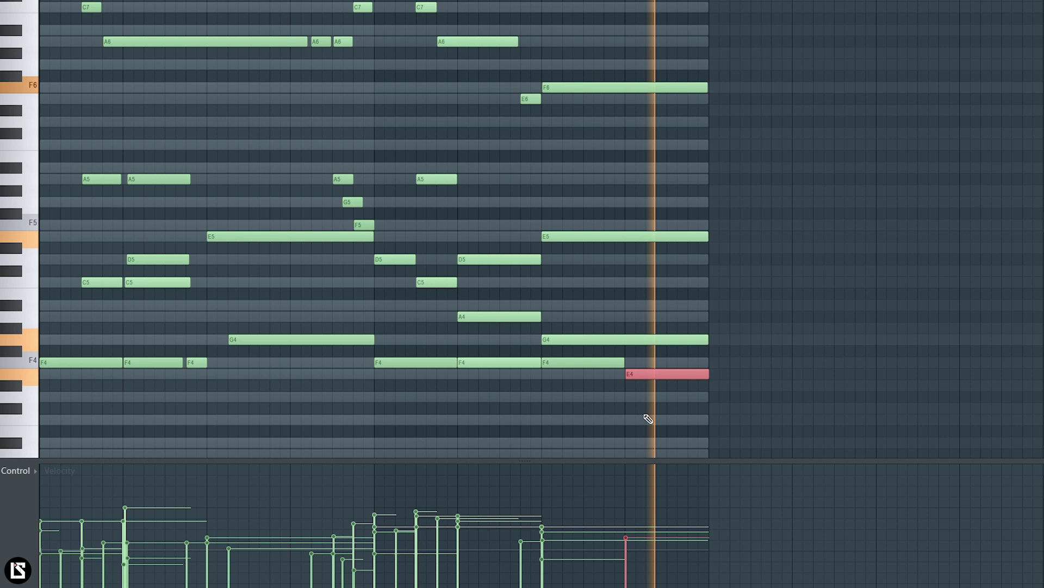
{"action": "key", "text": "space"}
Reduce the velocity of the E4 in bar 8 again and play back the ending.
{"action": "key", "text": "space"}
{"action": "scroll", "coordinate": [649, 419], "scroll_direction": "down", "scroll_amount": 5}
{"action": "left_click", "coordinate": [644, 415], "text": "ctrl"}
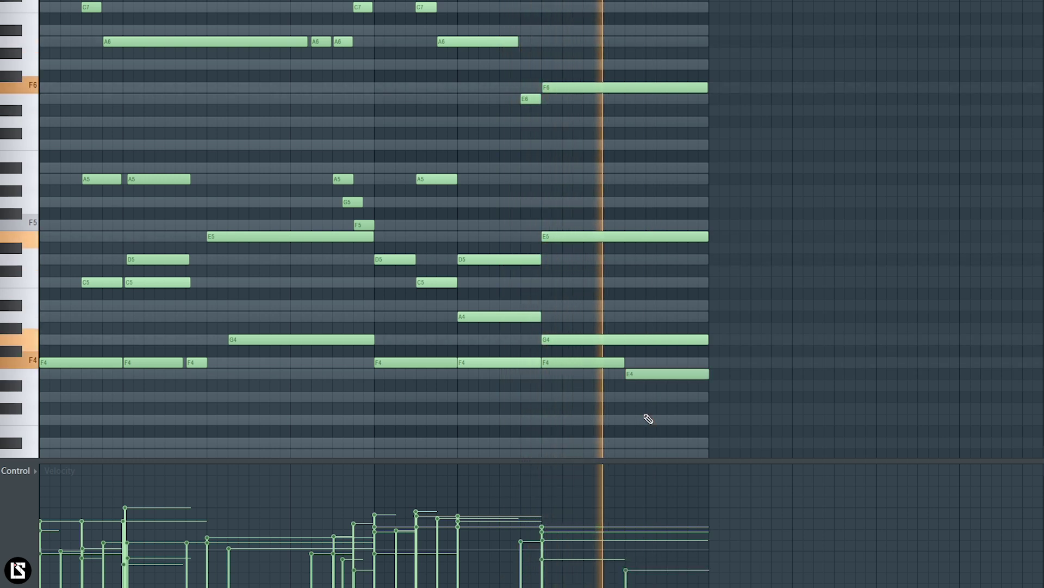
{"action": "key", "text": "space"}
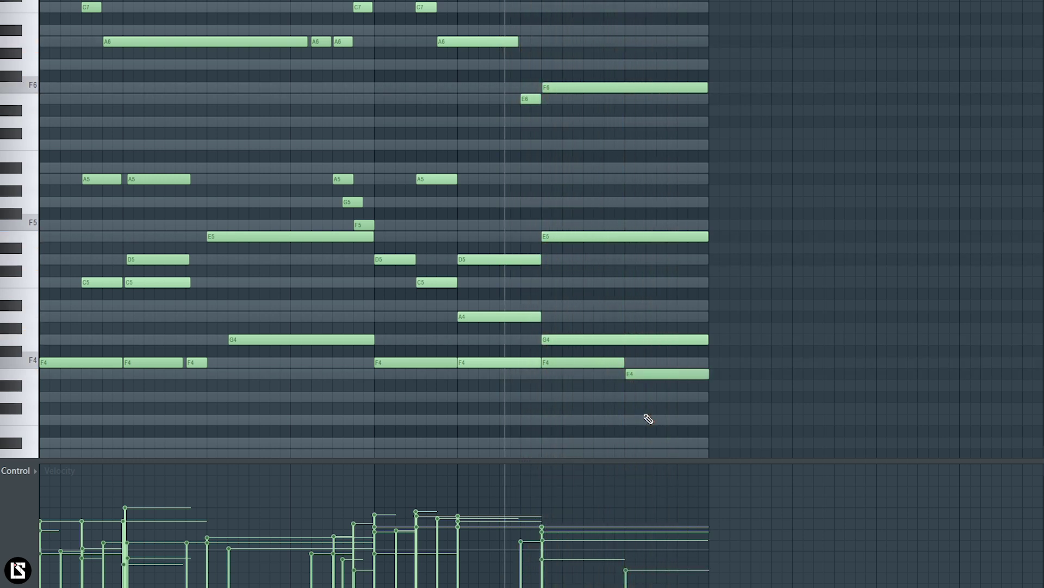
{"action": "left_click_drag", "start_coordinate": [385, 32], "coordinate": [449, 420]}
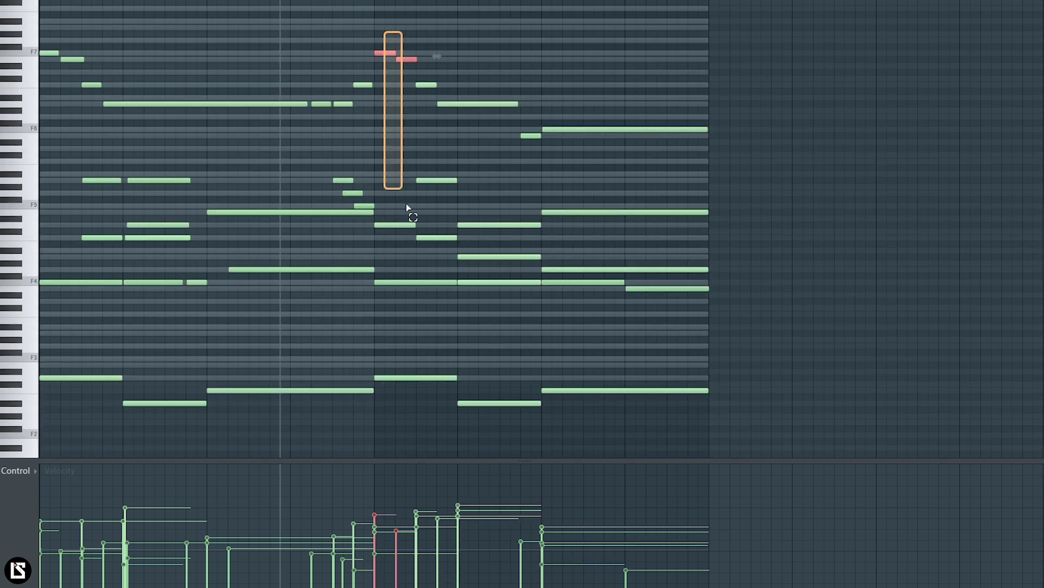
{"action": "left_click_drag", "start_coordinate": [504, 335], "coordinate": [540, 430]}
{"action": "left_click_drag", "start_coordinate": [569, 160], "coordinate": [678, 438]}
{"action": "right_click", "coordinate": [735, 50]}
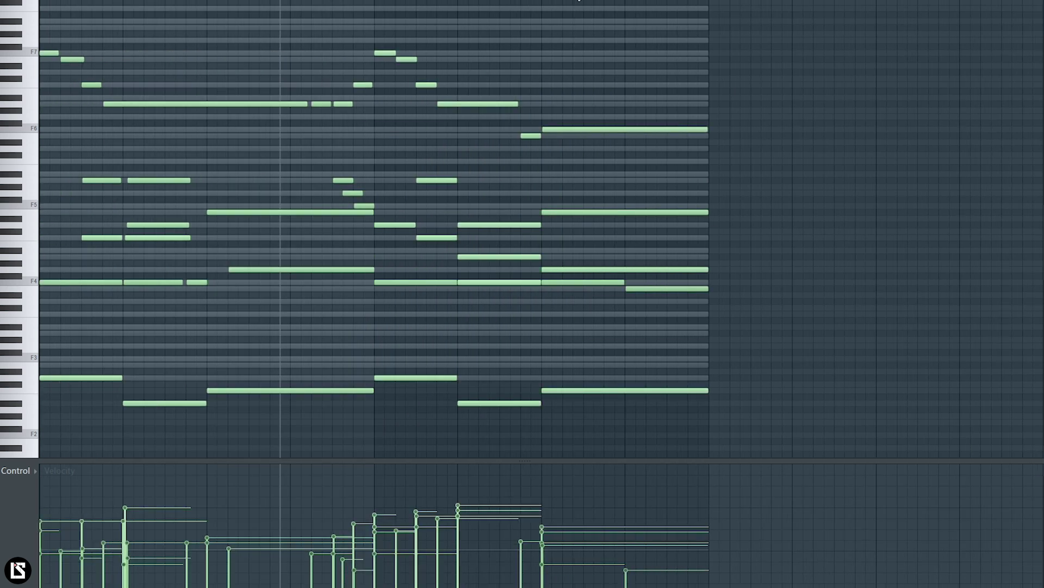
{"action": "scroll", "coordinate": [542, 229], "scroll_direction": "down", "scroll_amount": 1}
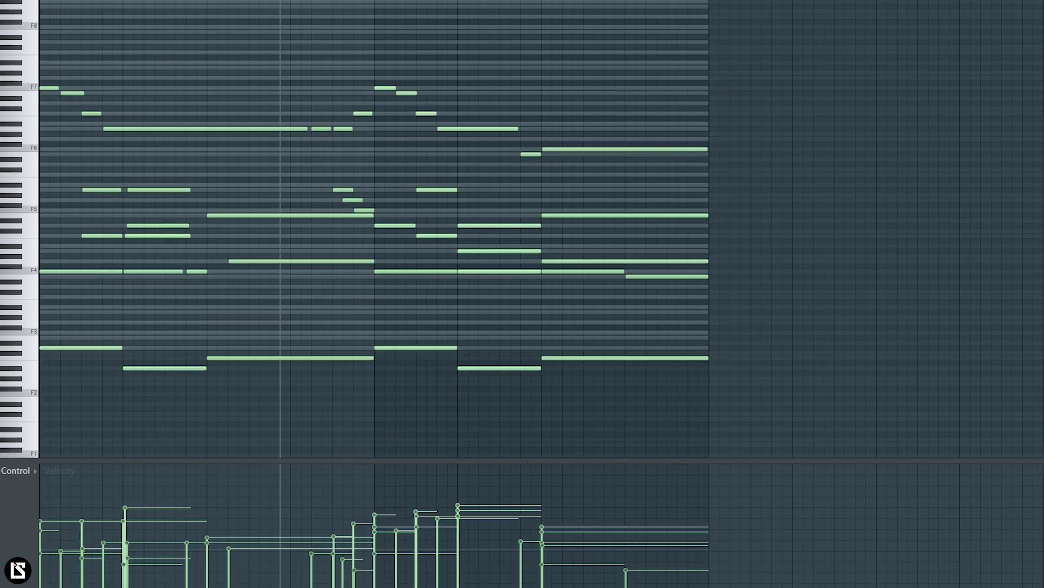